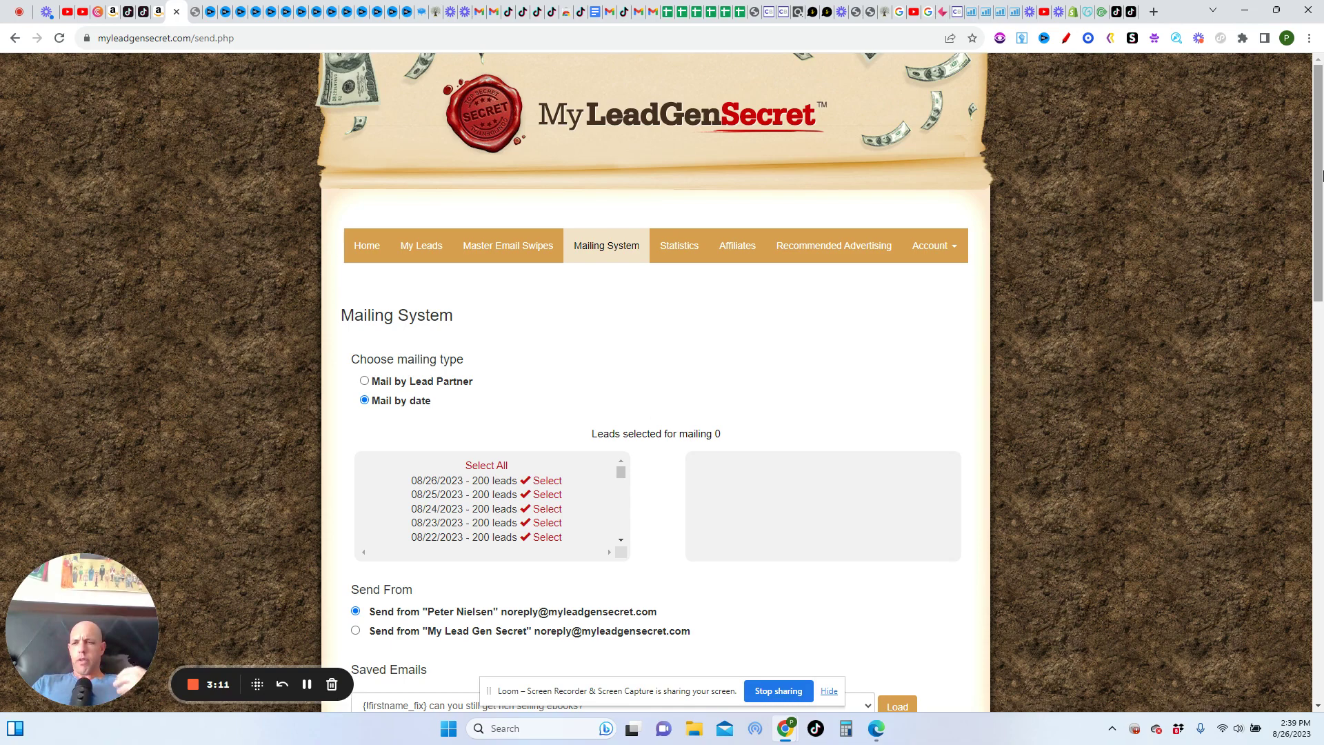
Select All dates' leads so the mailing's selected-lead count reaches 7600
left_click_drag(1322, 175, 1318, 231)
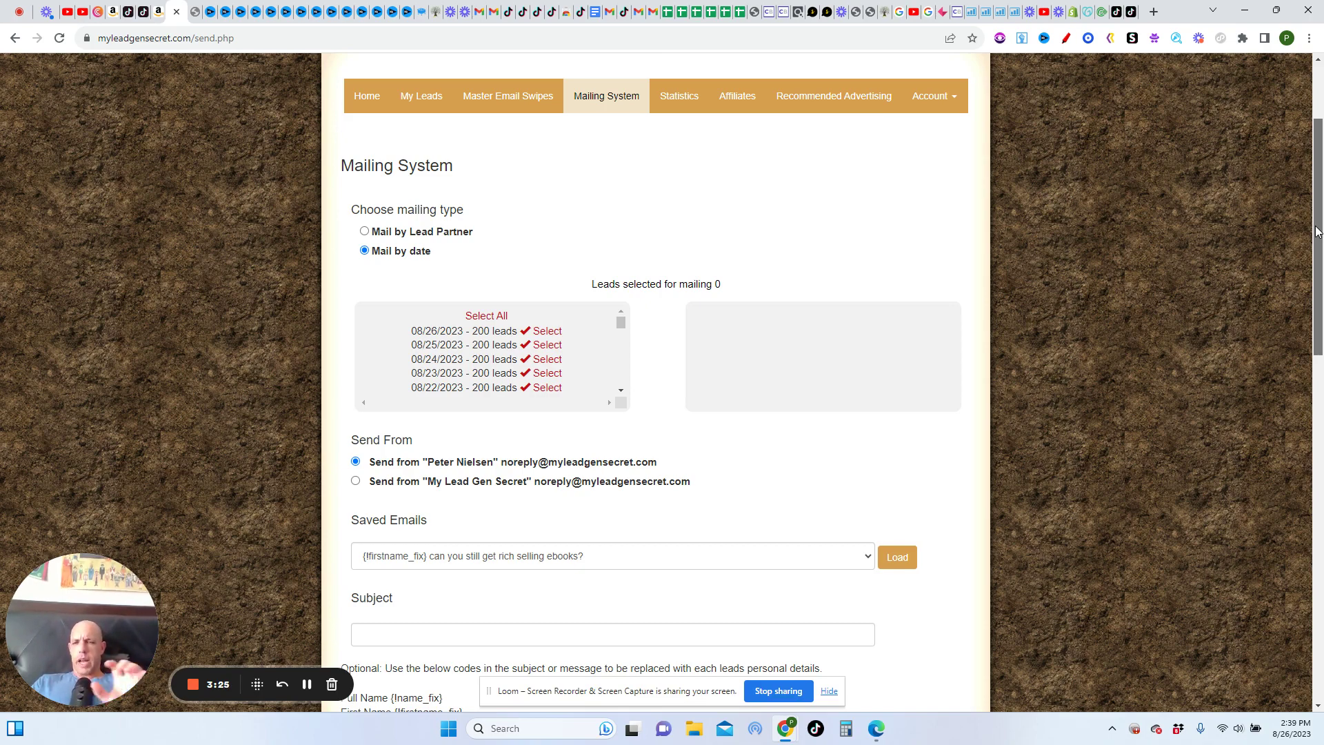
left_click_drag(1318, 231, 1322, 269)
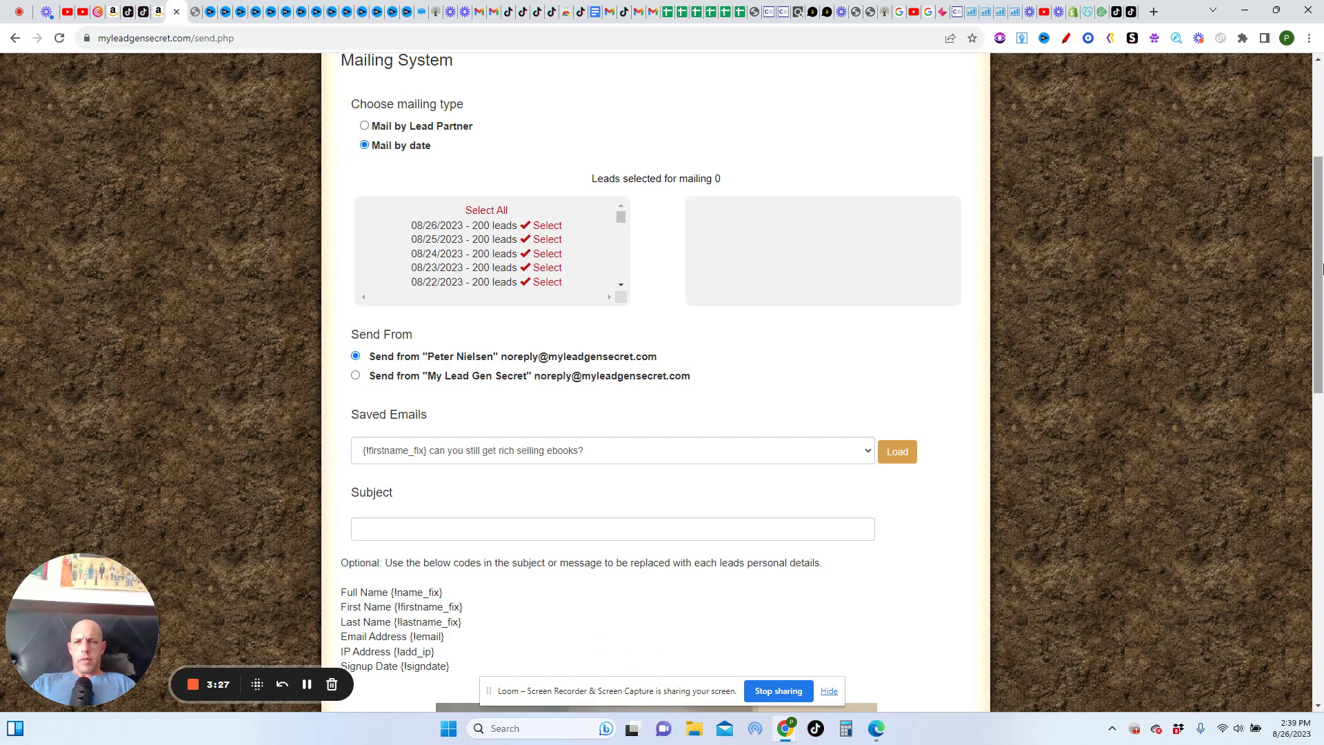
left_click(487, 209)
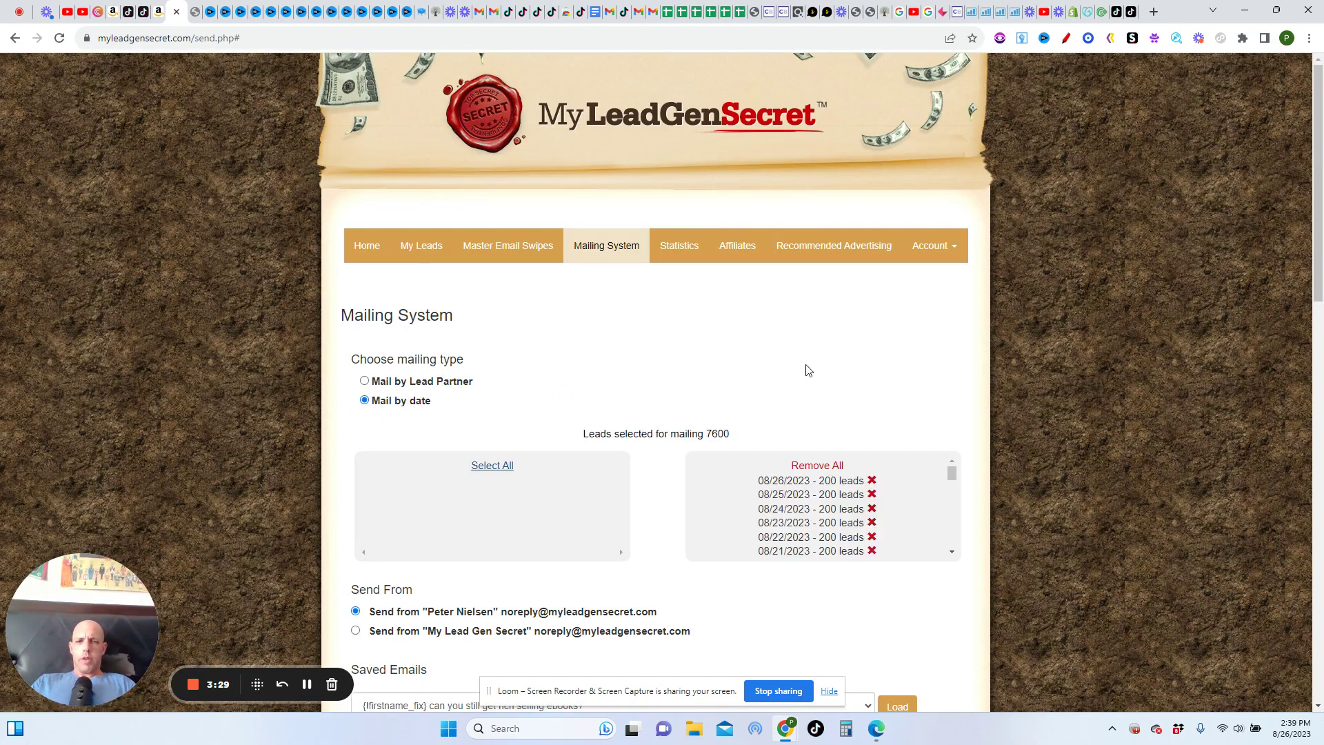
double_click(708, 433)
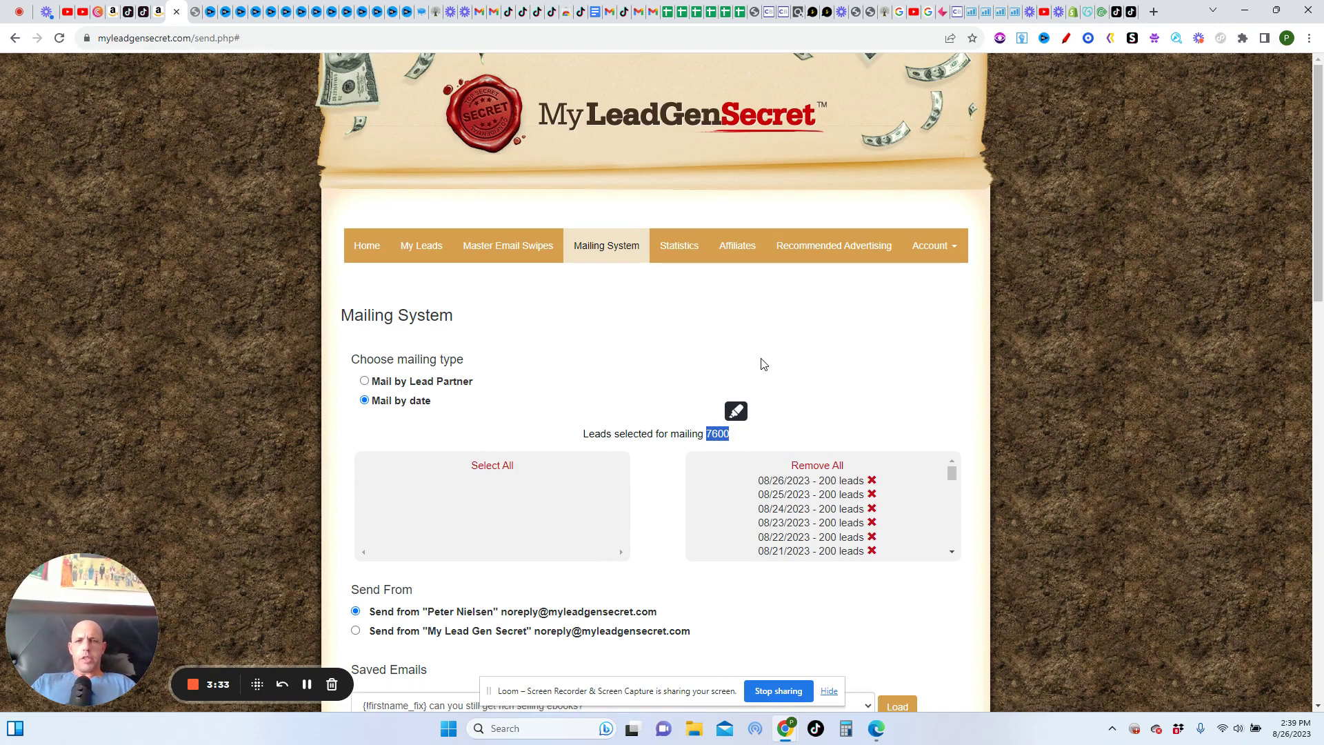
Check the latest mailing's open rate on the Statistics page, then return to Mailing System
left_click(688, 249)
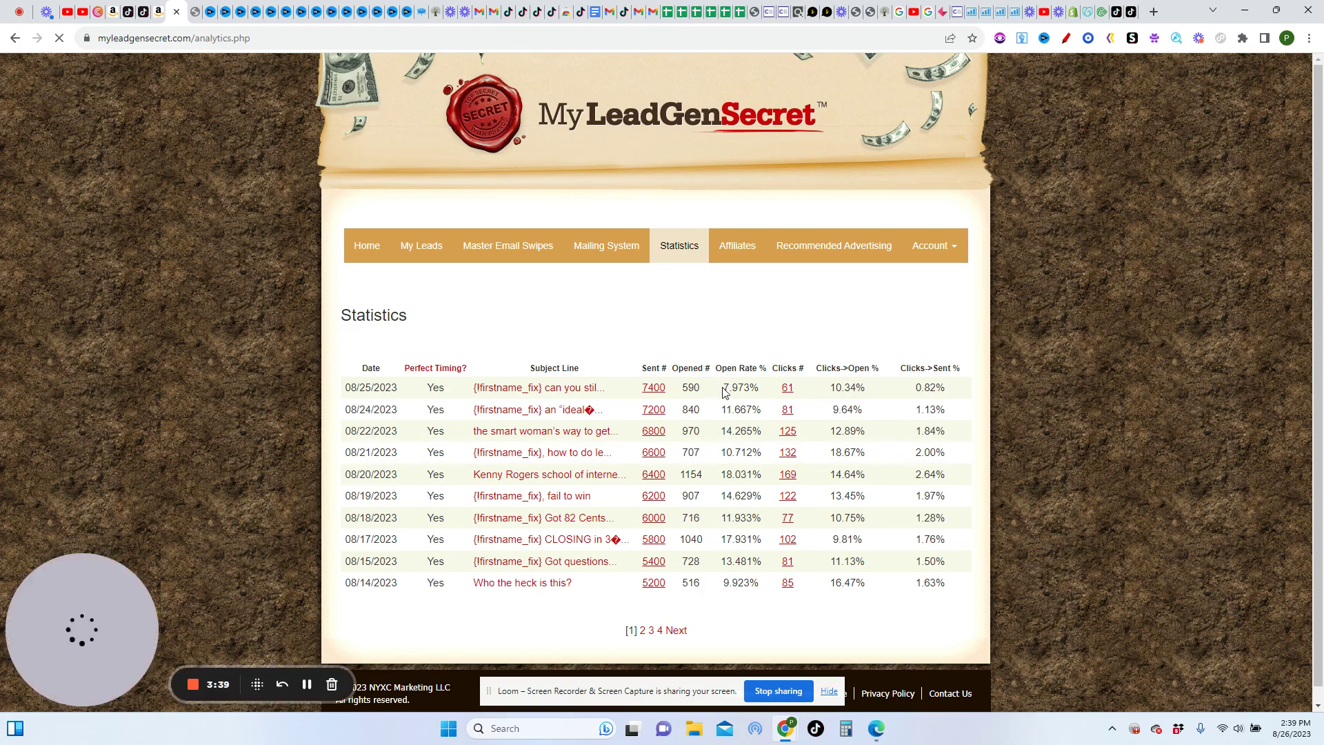
left_click_drag(723, 388, 769, 386)
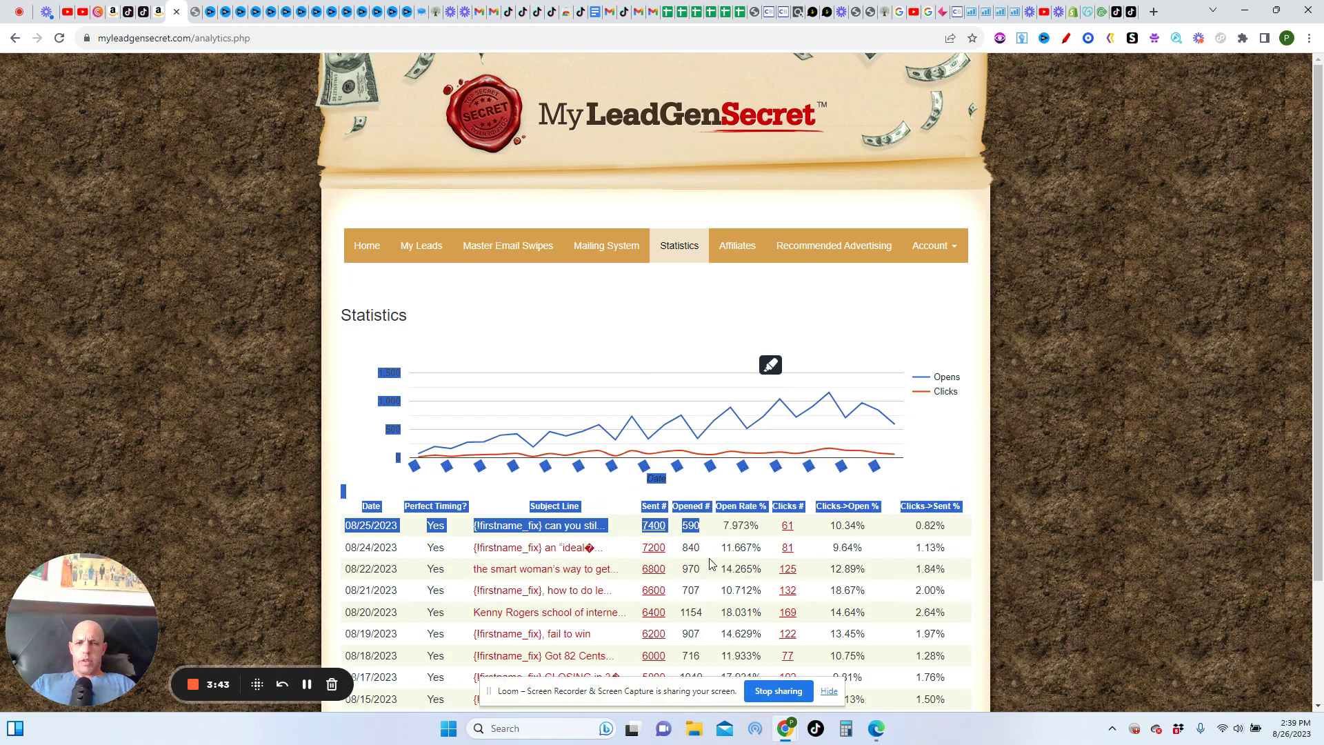
left_click(613, 290)
left_click(607, 258)
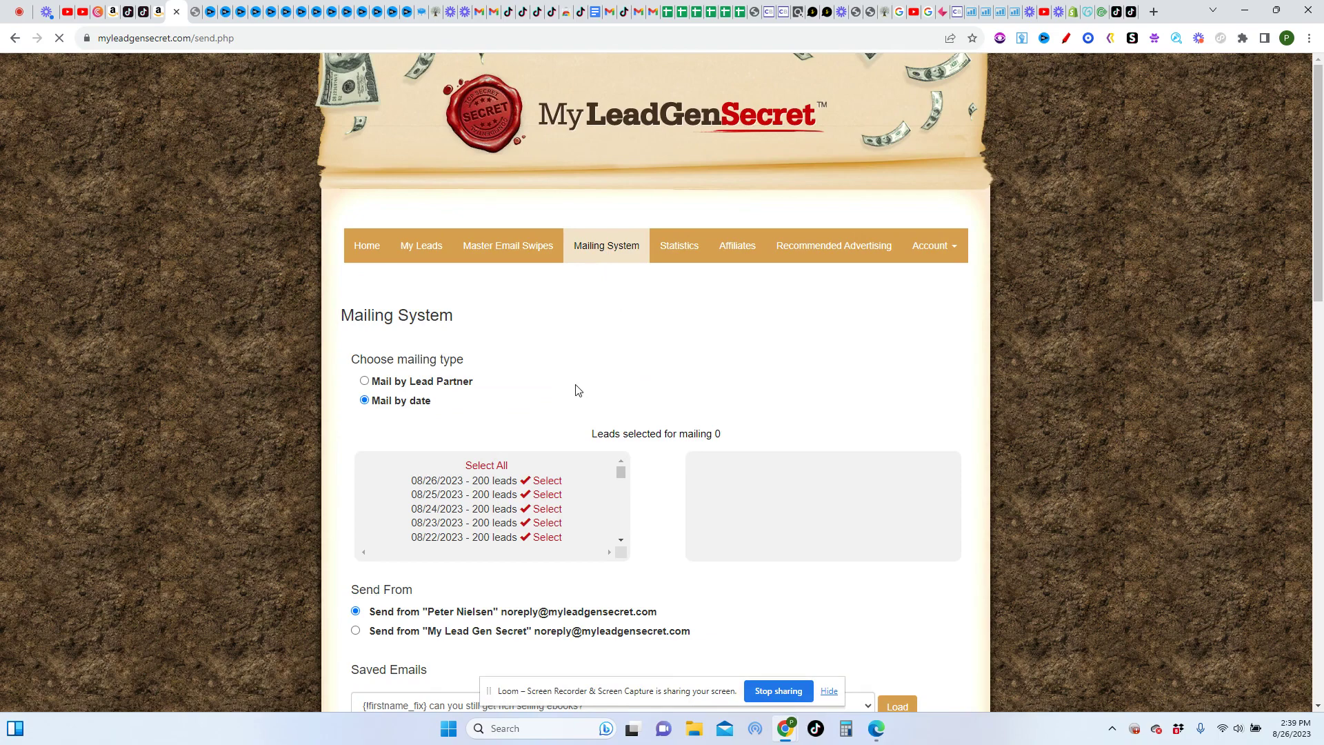
Reselect all 7600 leads and bring up the Google Docs email swipe file
left_click(492, 466)
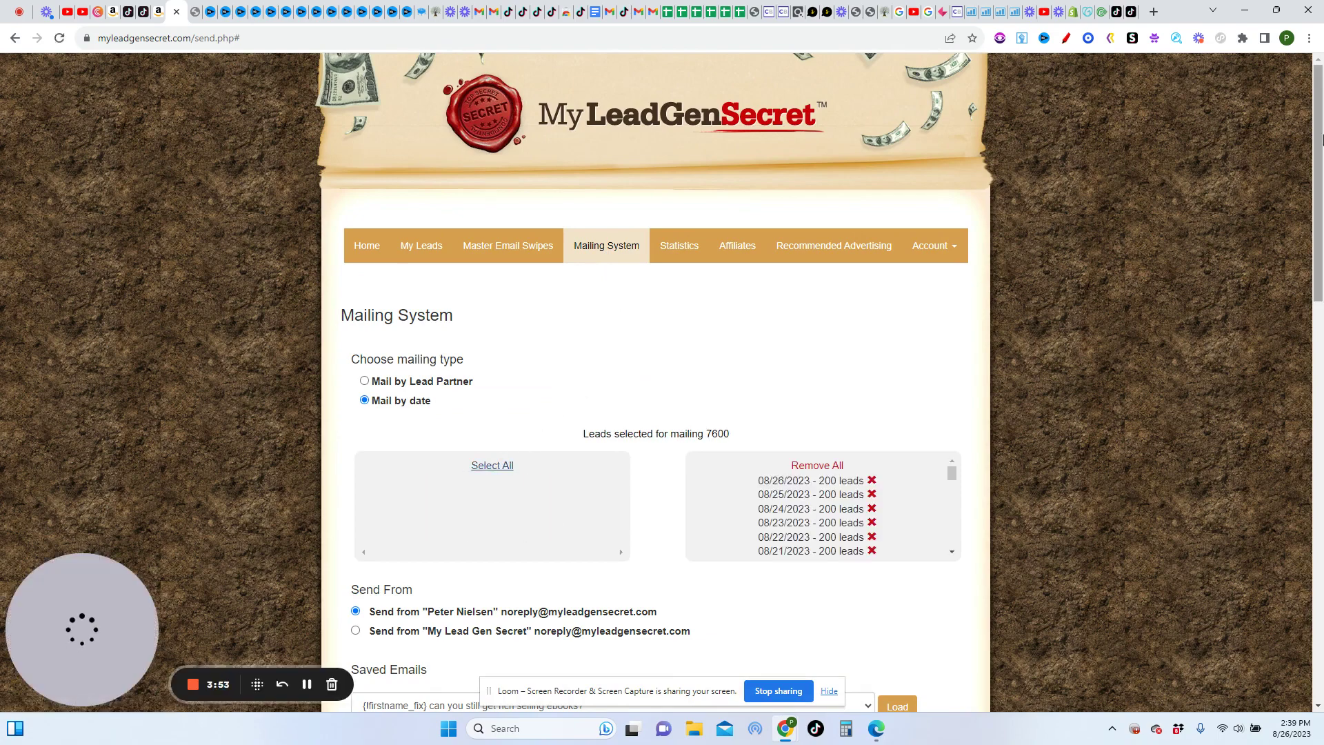
scroll(1055, 348, "down", 5)
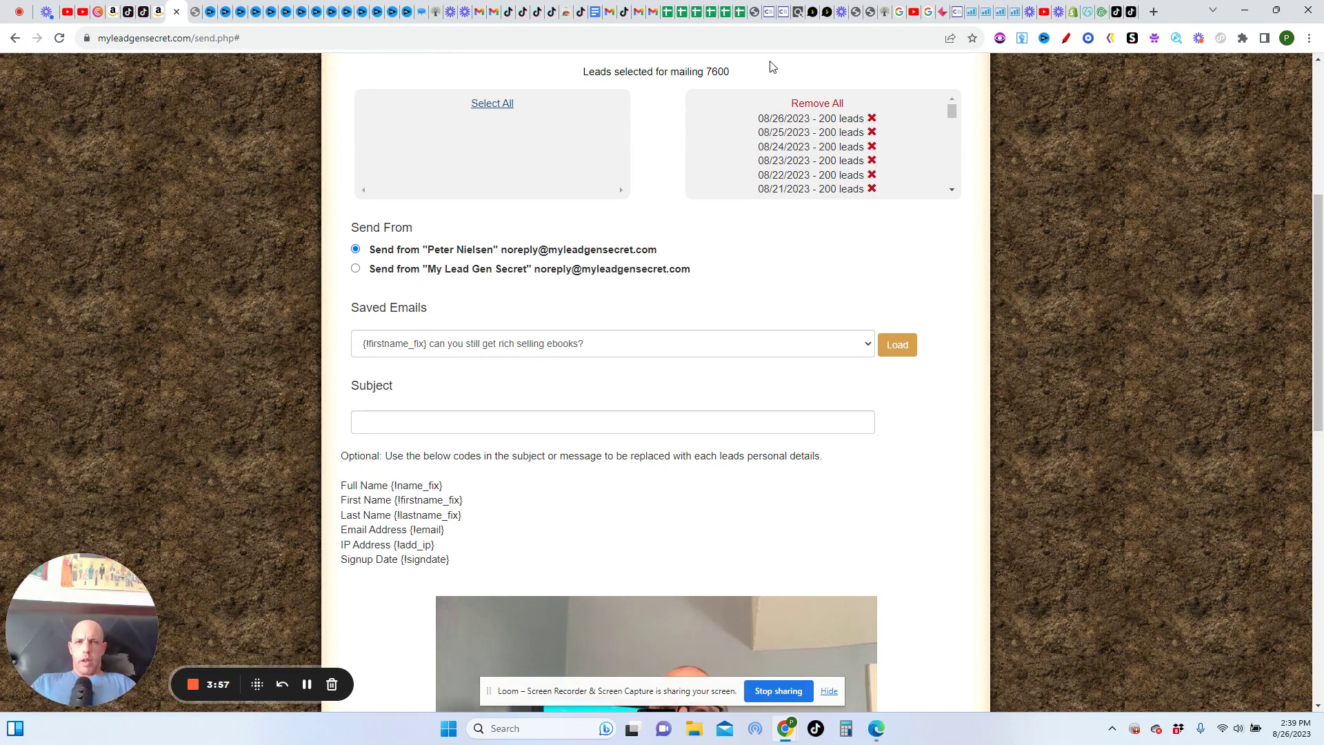
left_click(594, 12)
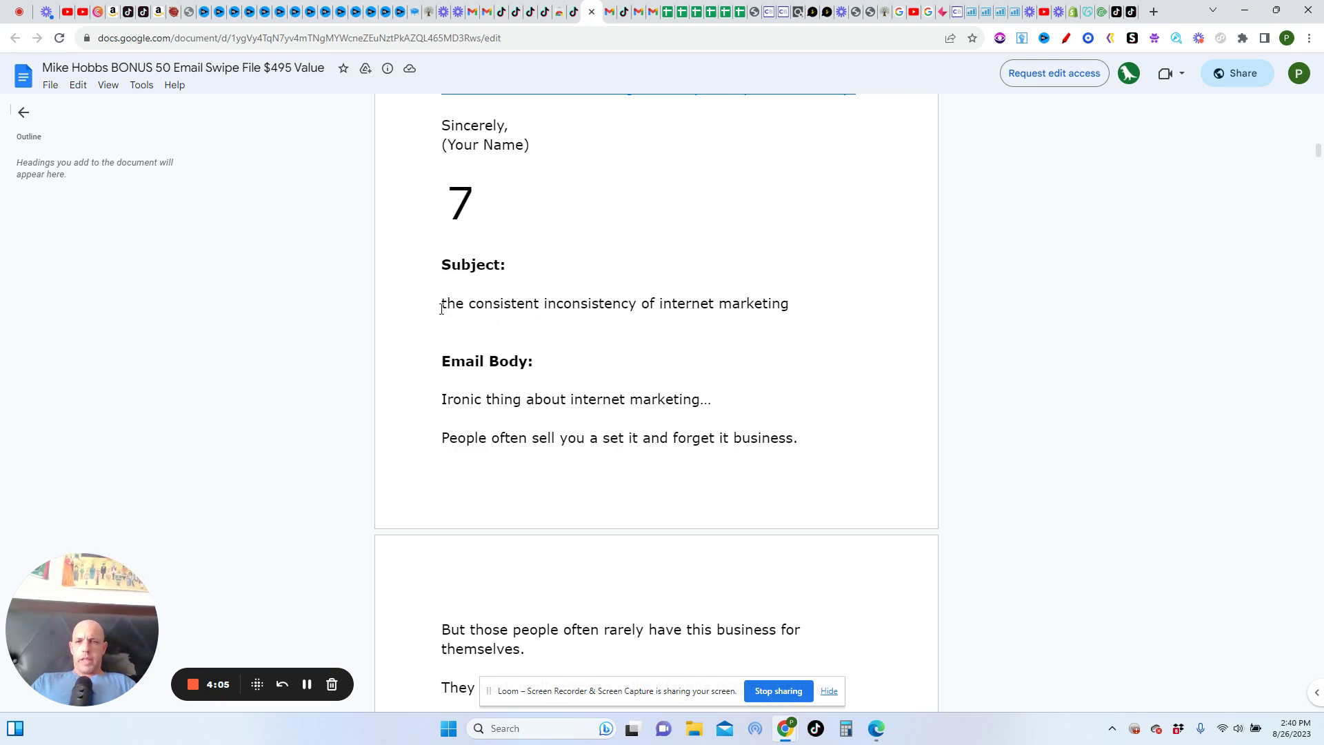
Copy email 7's subject line 'the consistent inconsistency of internet marketing' from the swipe file
triple_click(797, 307)
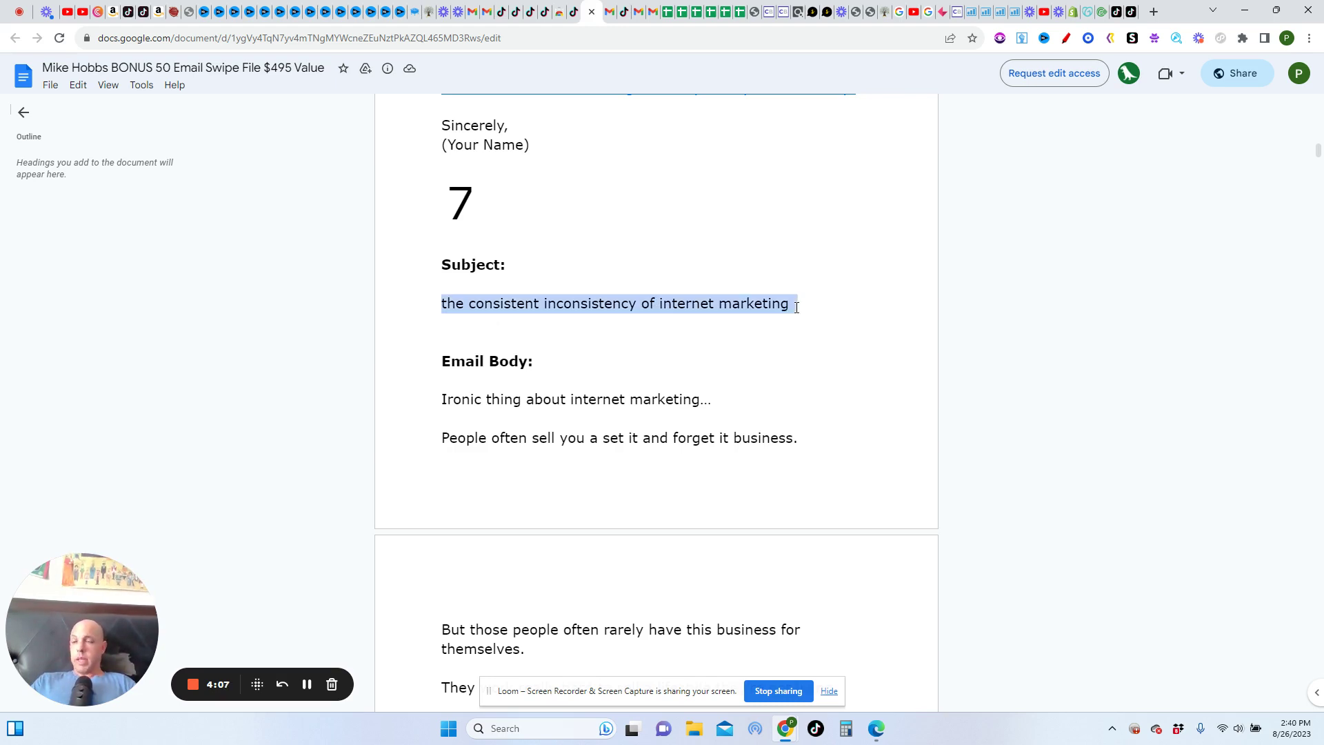
right_click(722, 310)
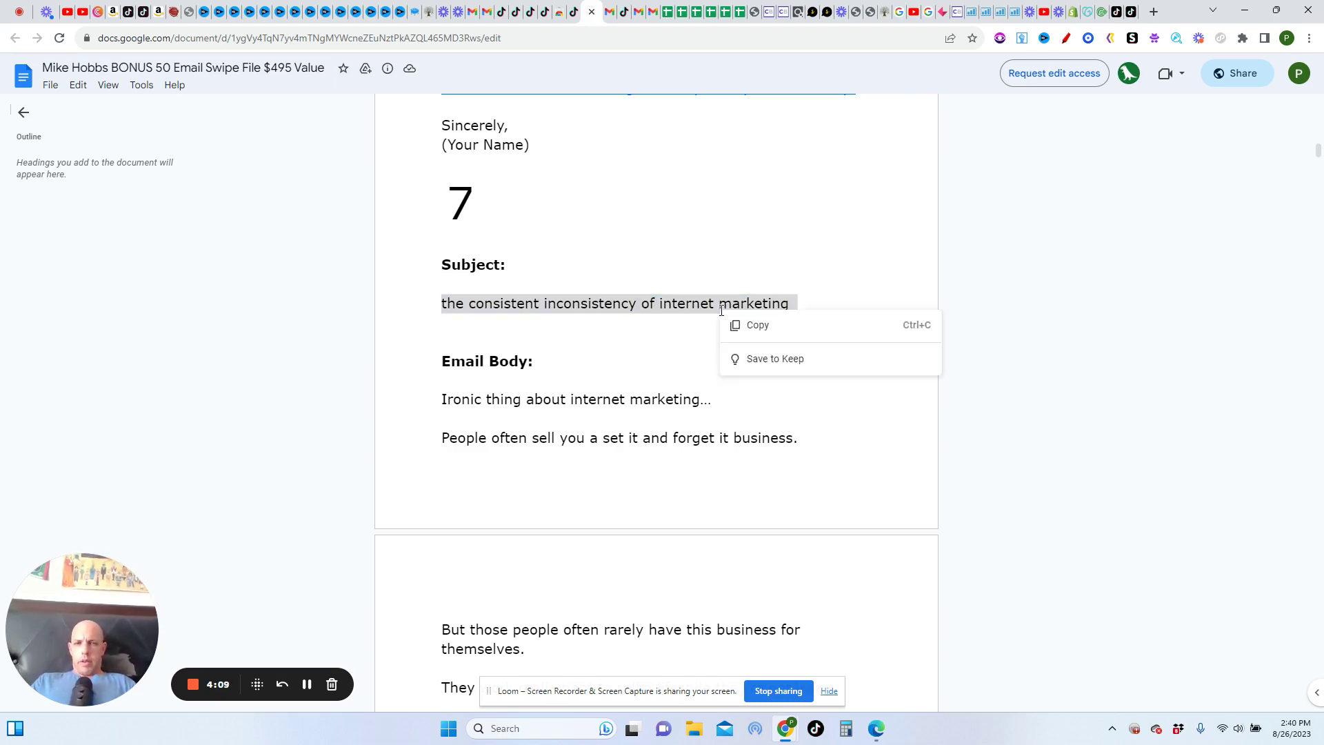
left_click(758, 328)
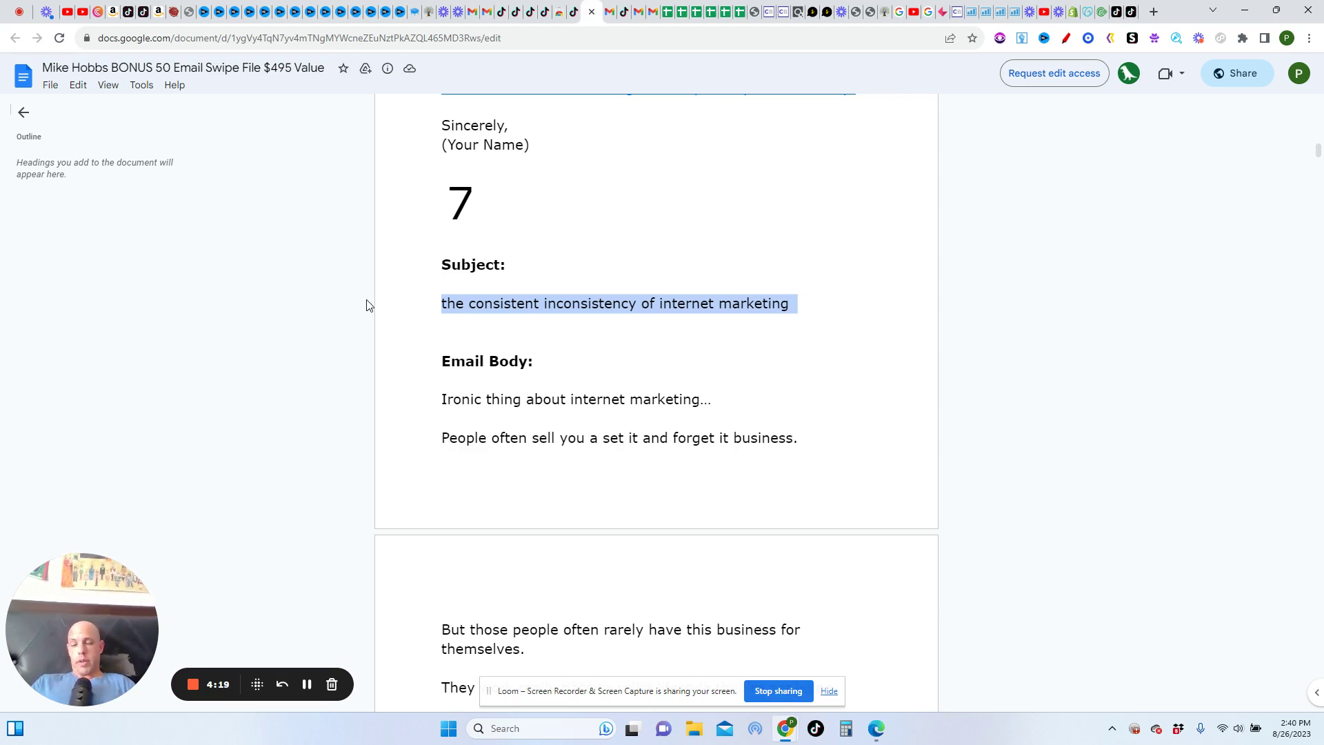
Paste 'the consistent inconsistency of internet marketing' into the mailing's Subject field
left_click(175, 20)
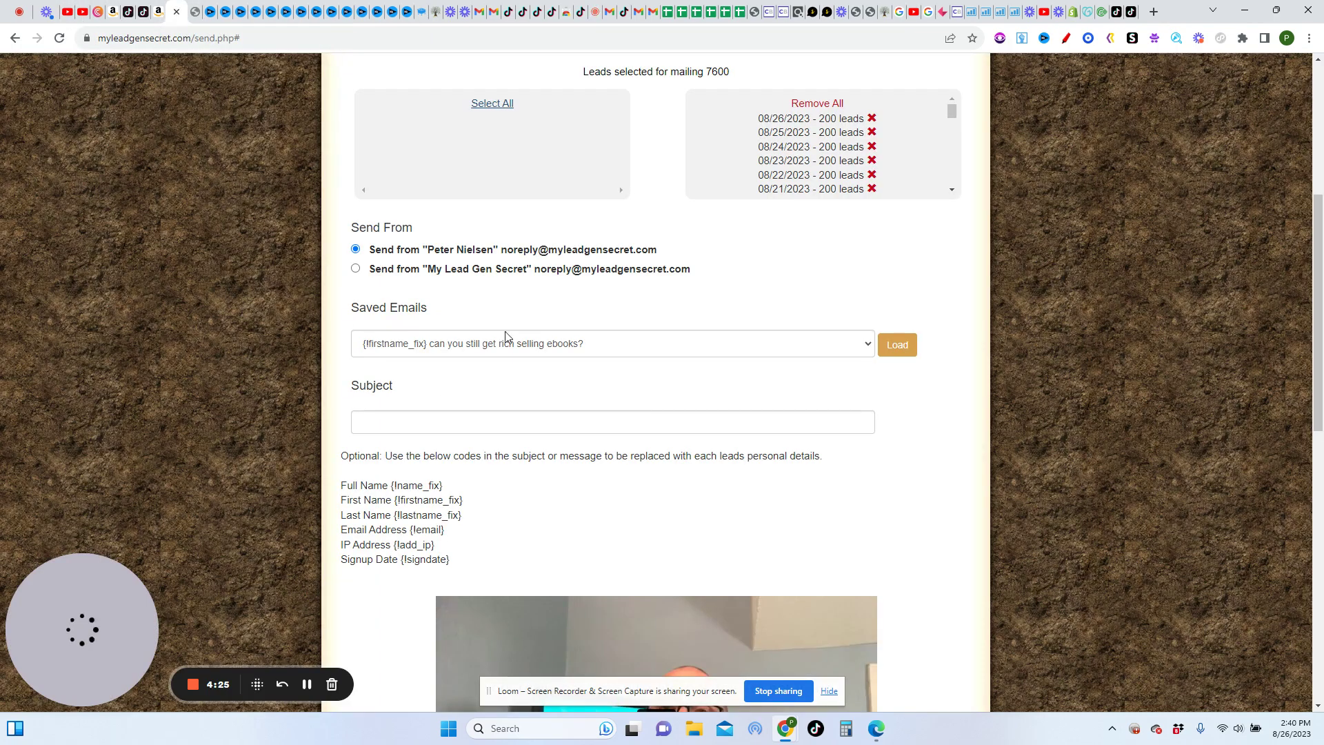
left_click(408, 419)
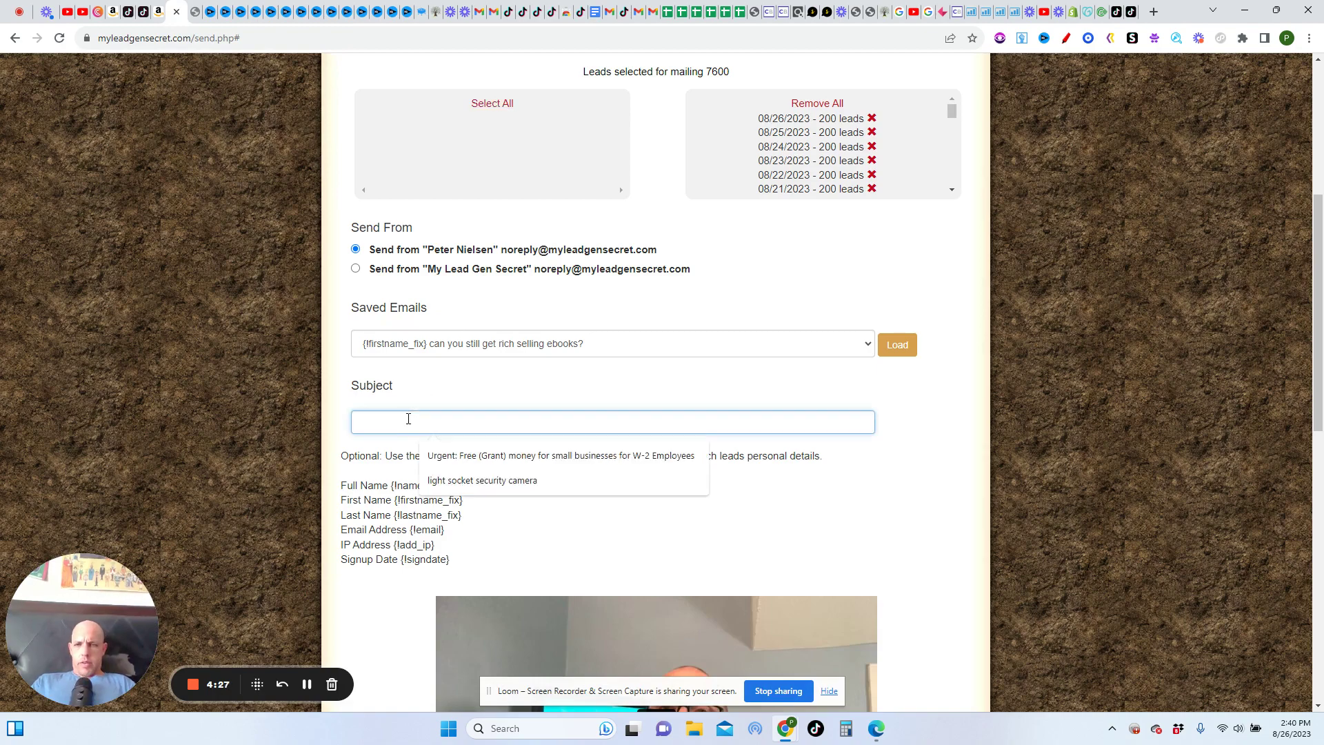
right_click(409, 418)
left_click(445, 525)
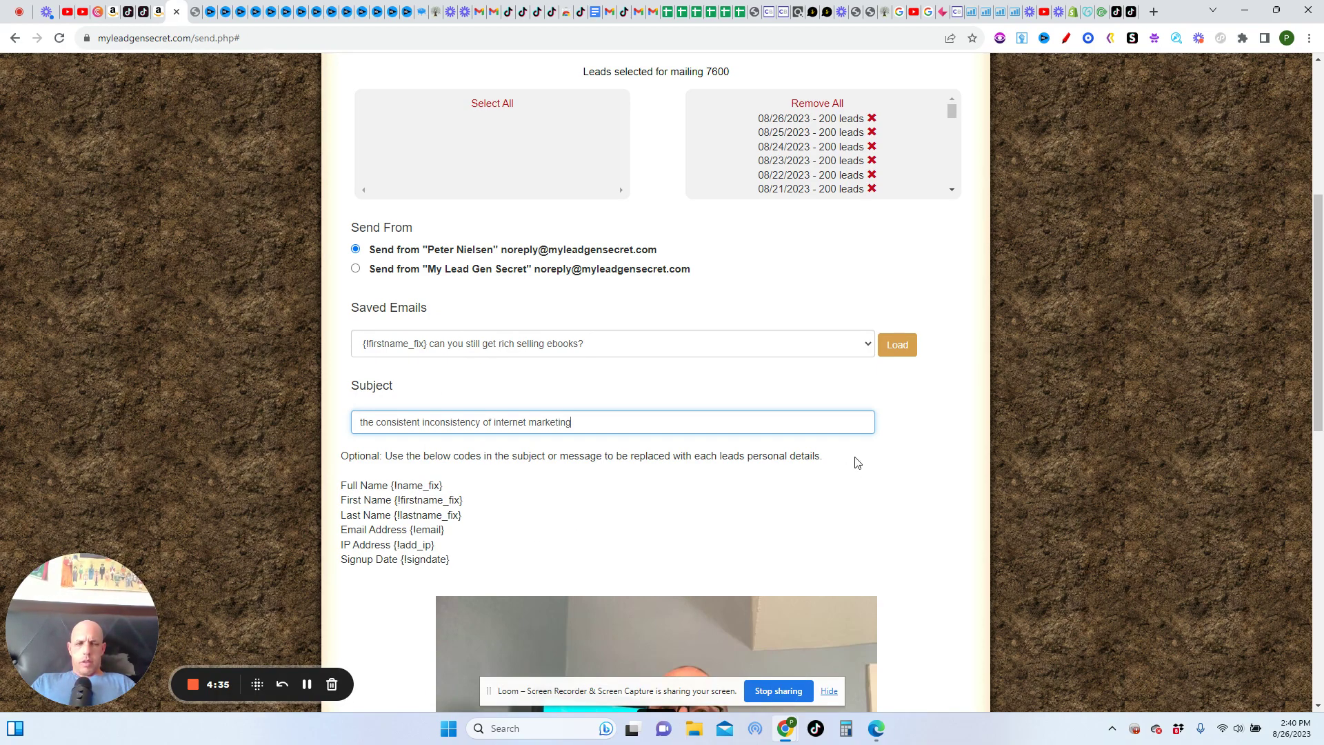
Delete all placeholder text from the message body
scroll(1314, 314, "down", 2)
left_click_drag(1322, 321, 1320, 536)
key("ctrl+a")
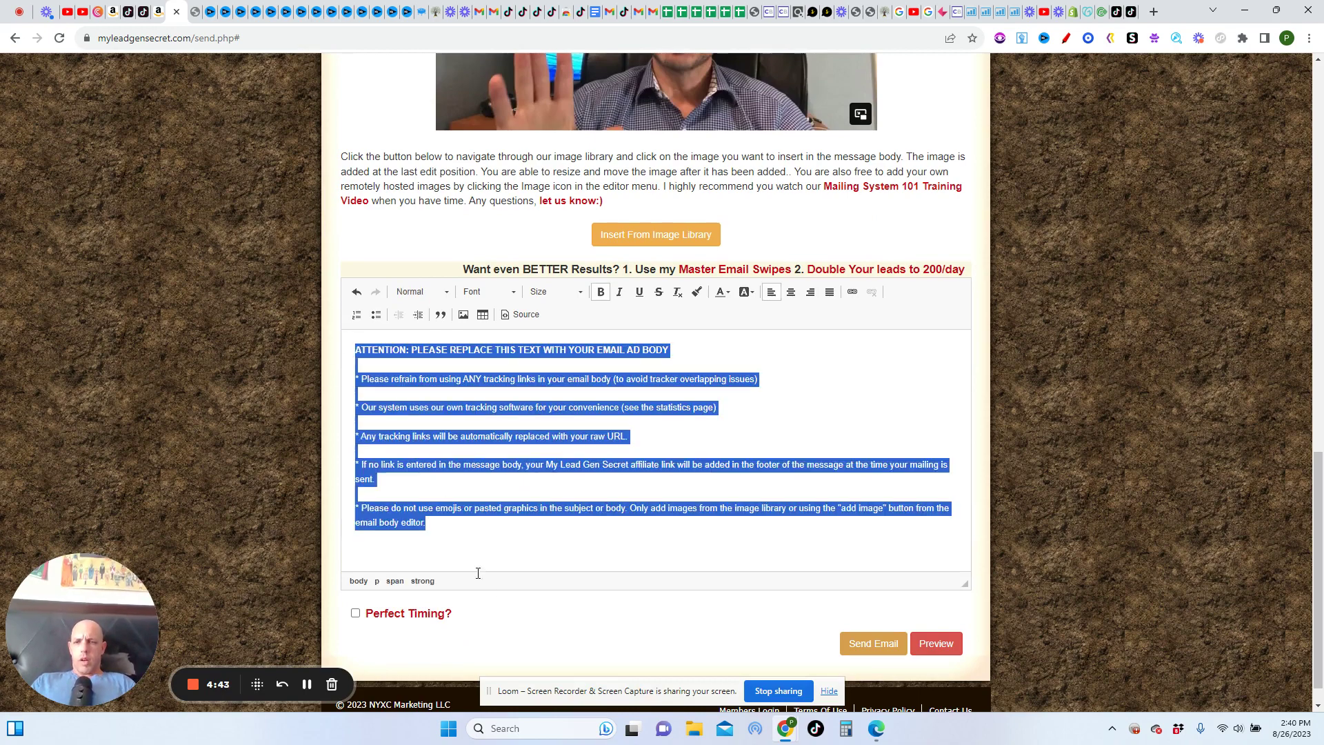
key("BackSpace")
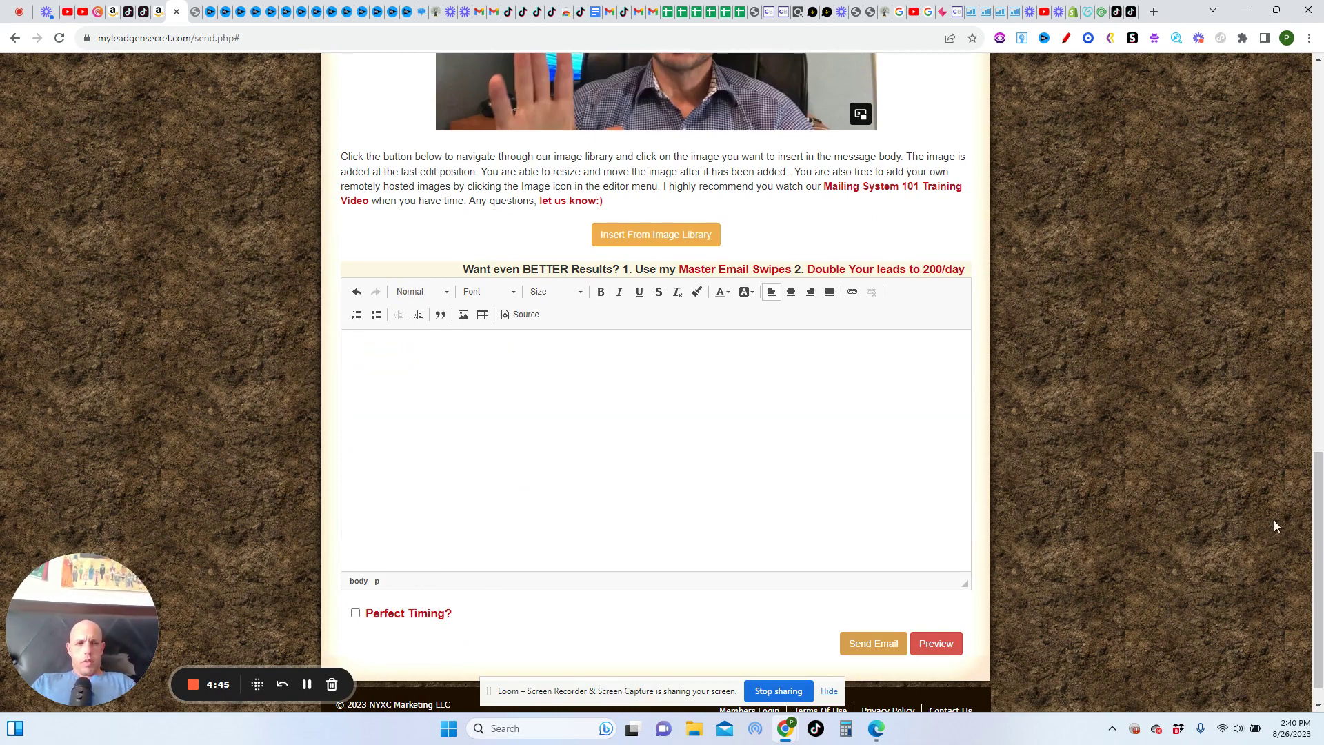
scroll(1276, 526, "up", 15)
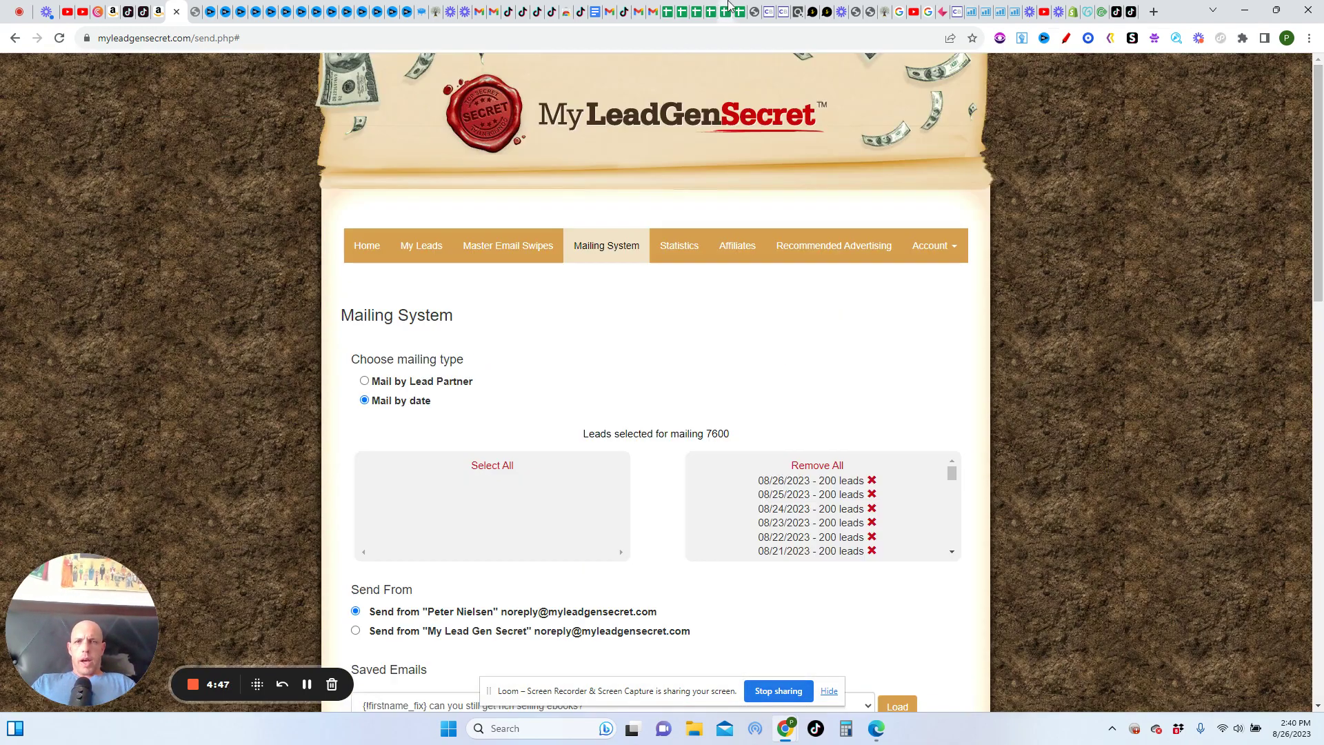
Copy email 7's full body through the sign-off and return to the MyLeadGenSecret mailing page
left_click(595, 11)
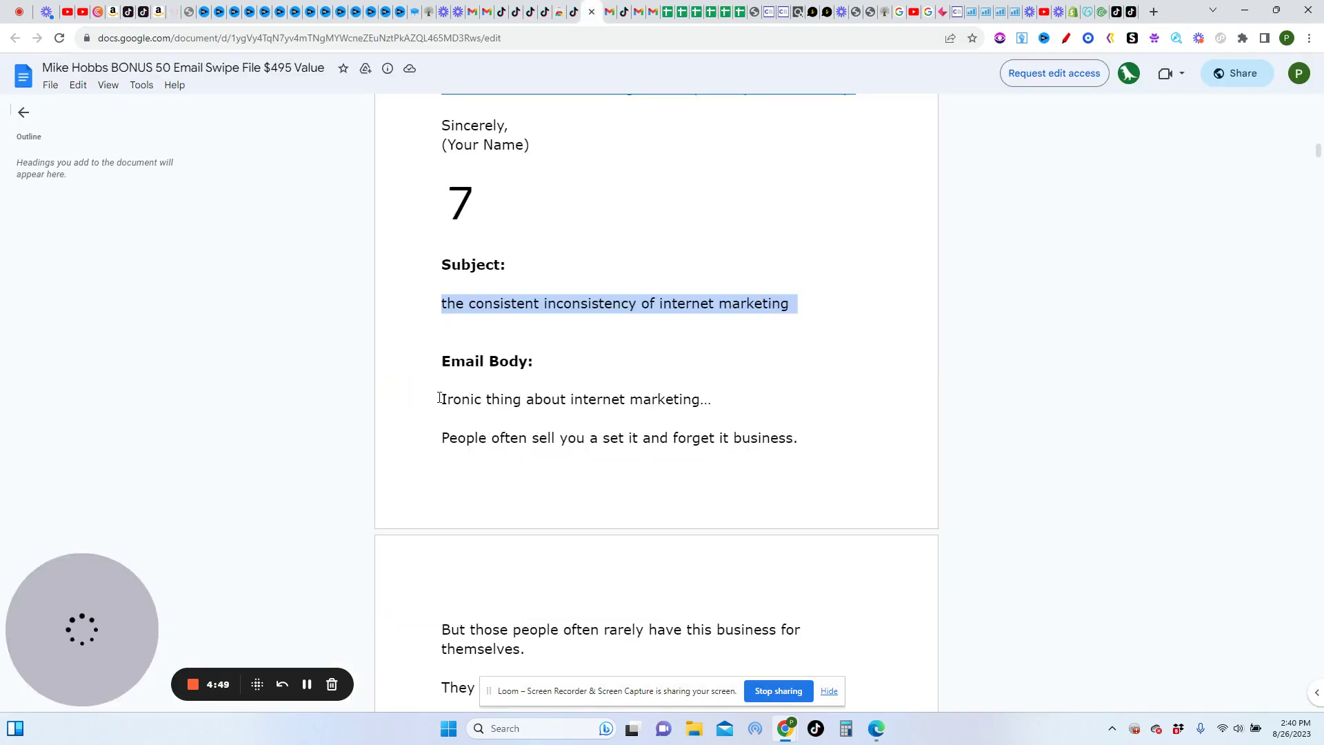
left_click_drag(440, 398, 739, 325)
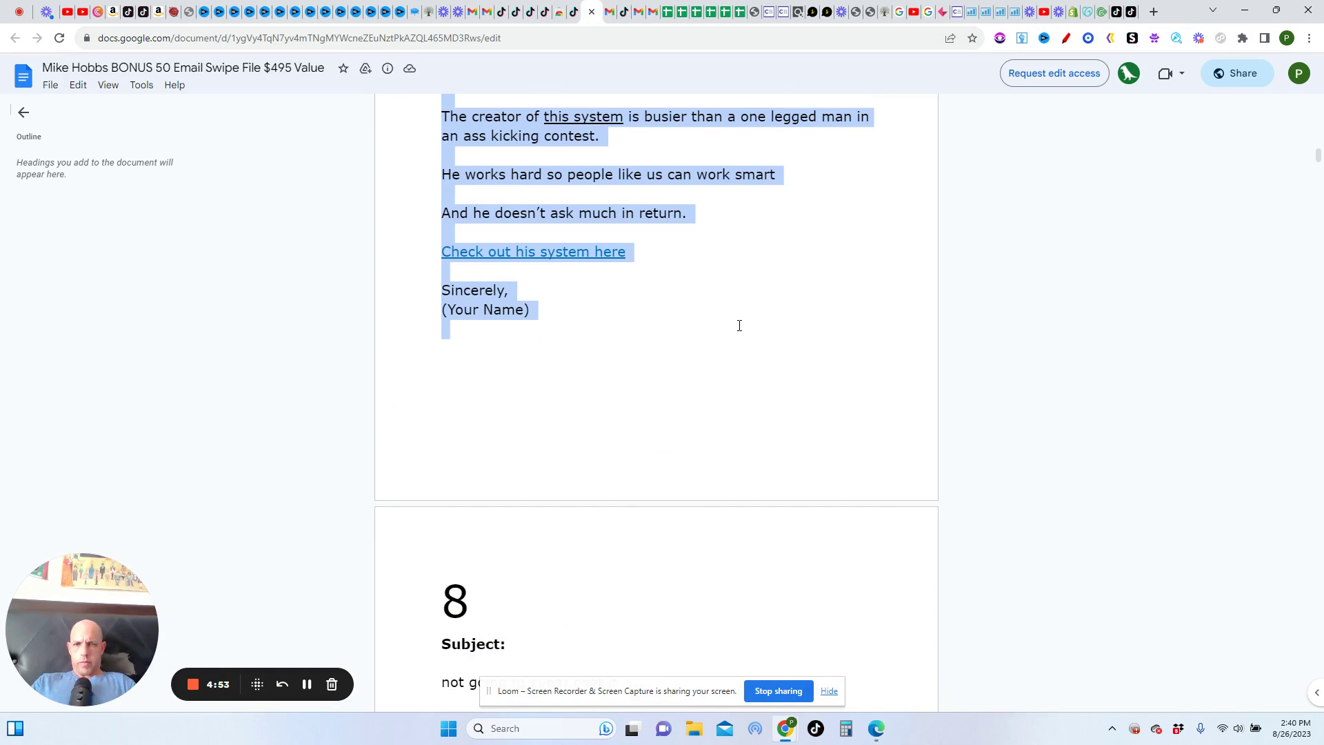
right_click(621, 173)
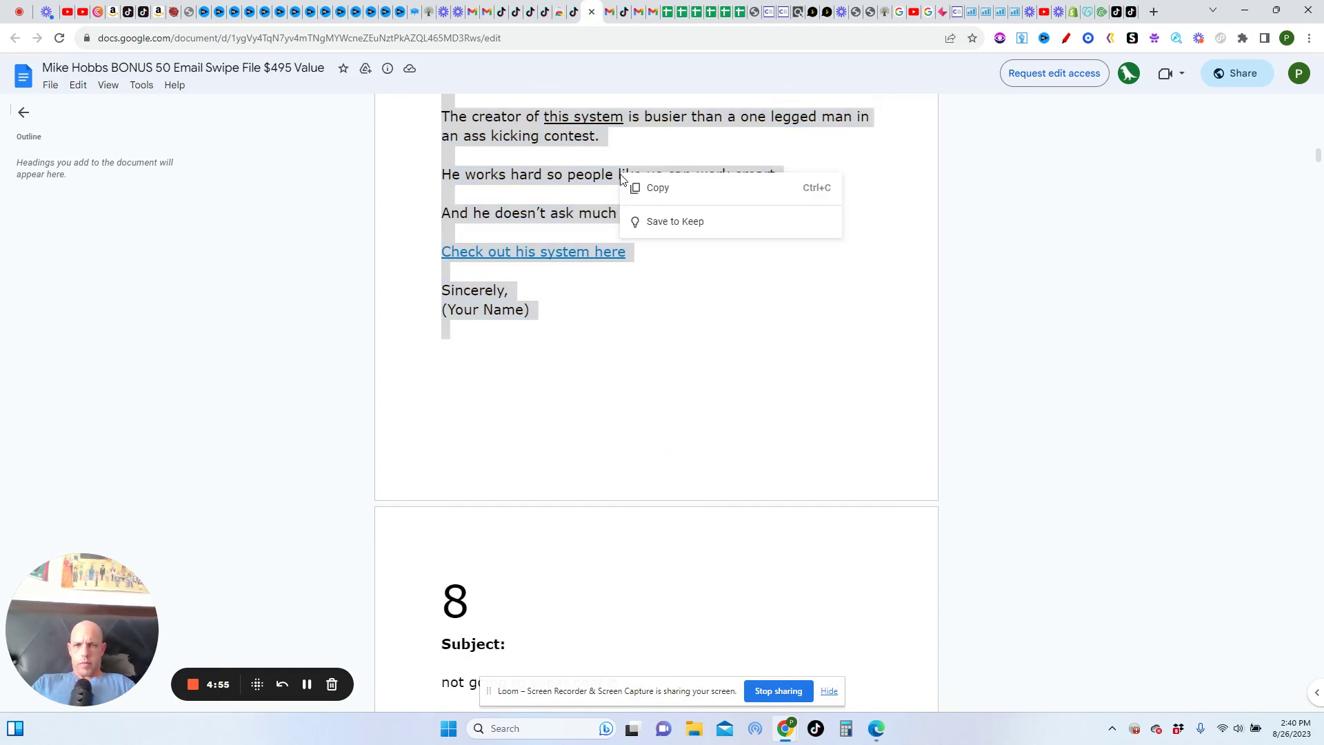
left_click(656, 191)
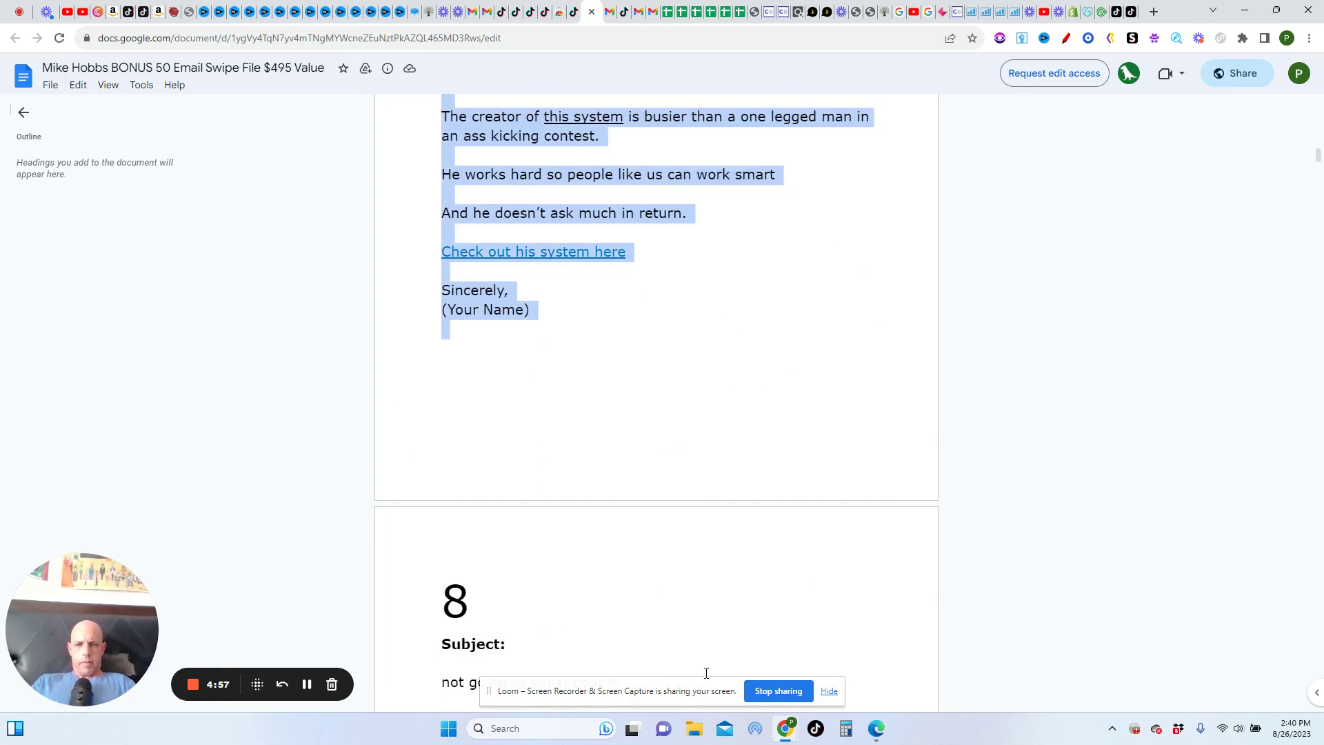
left_click(176, 14)
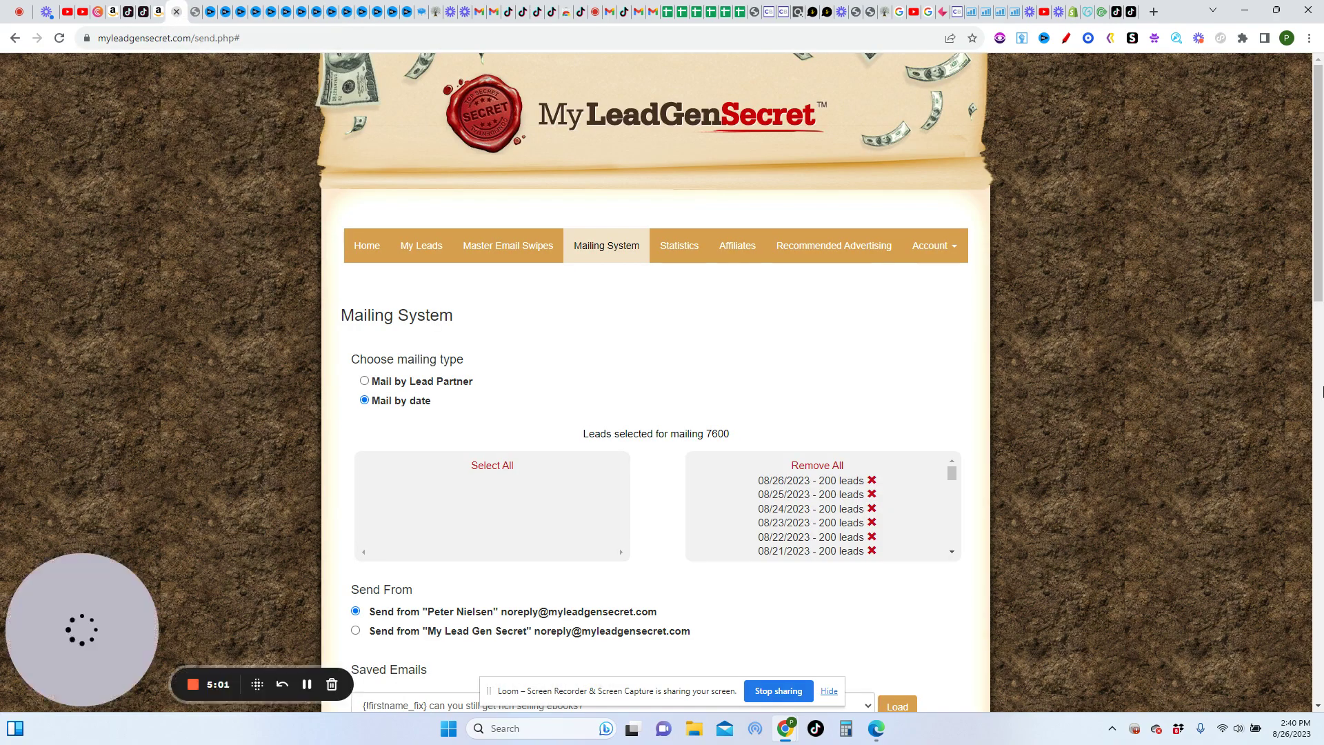
Paste email 7 into the message body and replace '(Your Name)' with the sender's first name
scroll(891, 468, "down", 15)
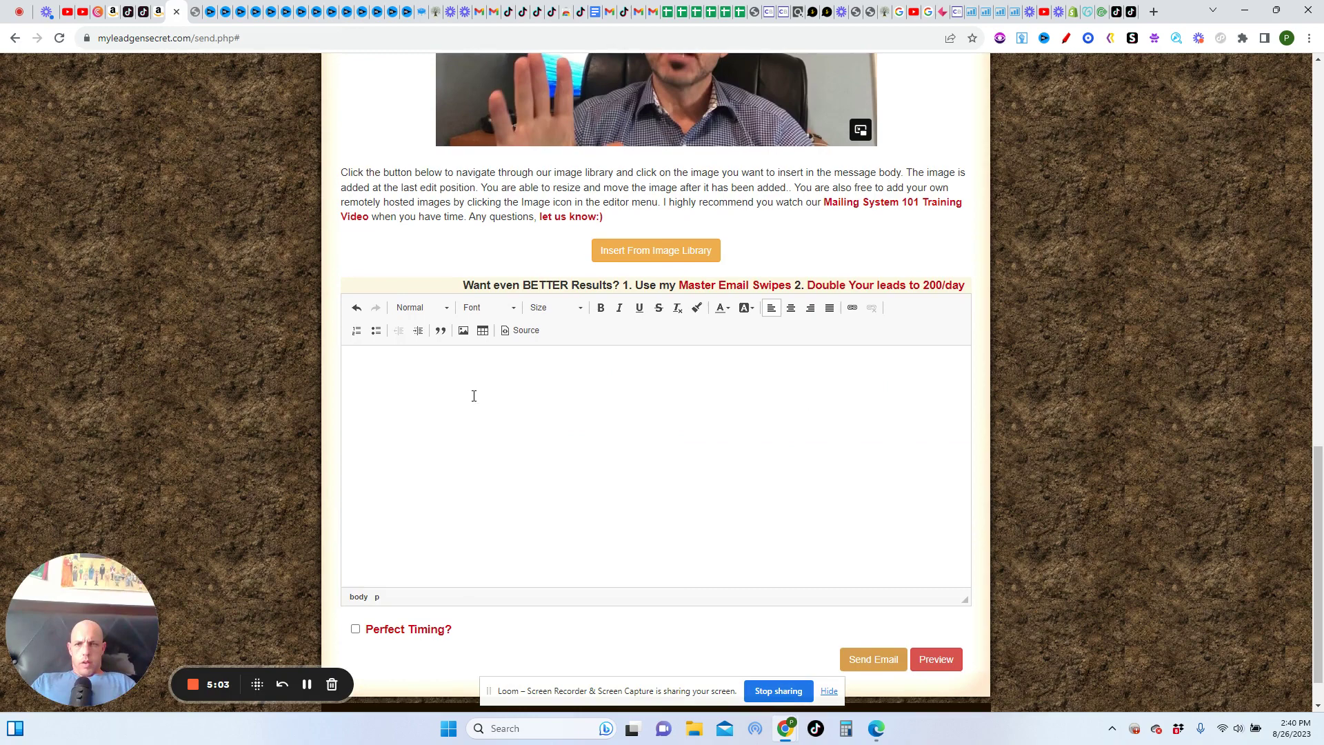
left_click(467, 371)
key("ctrl+v")
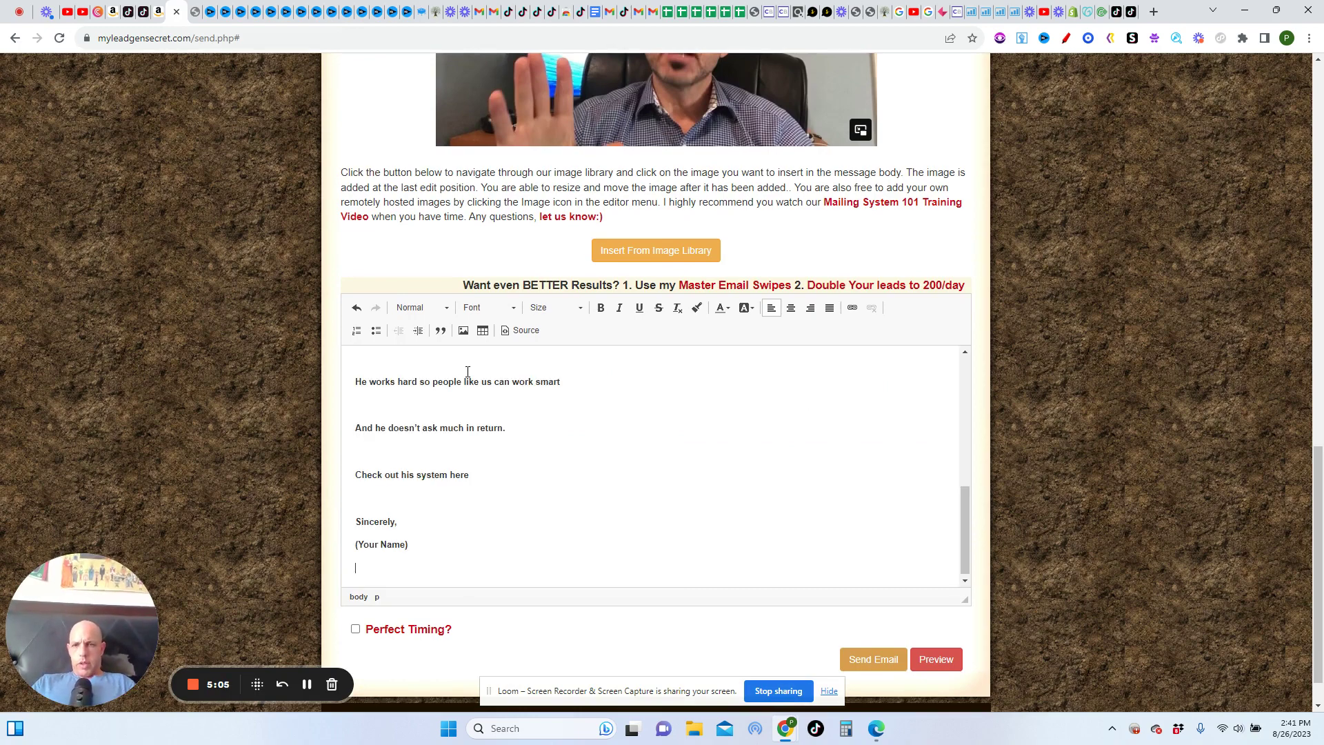
left_click_drag(412, 548, 351, 549)
type("Peter")
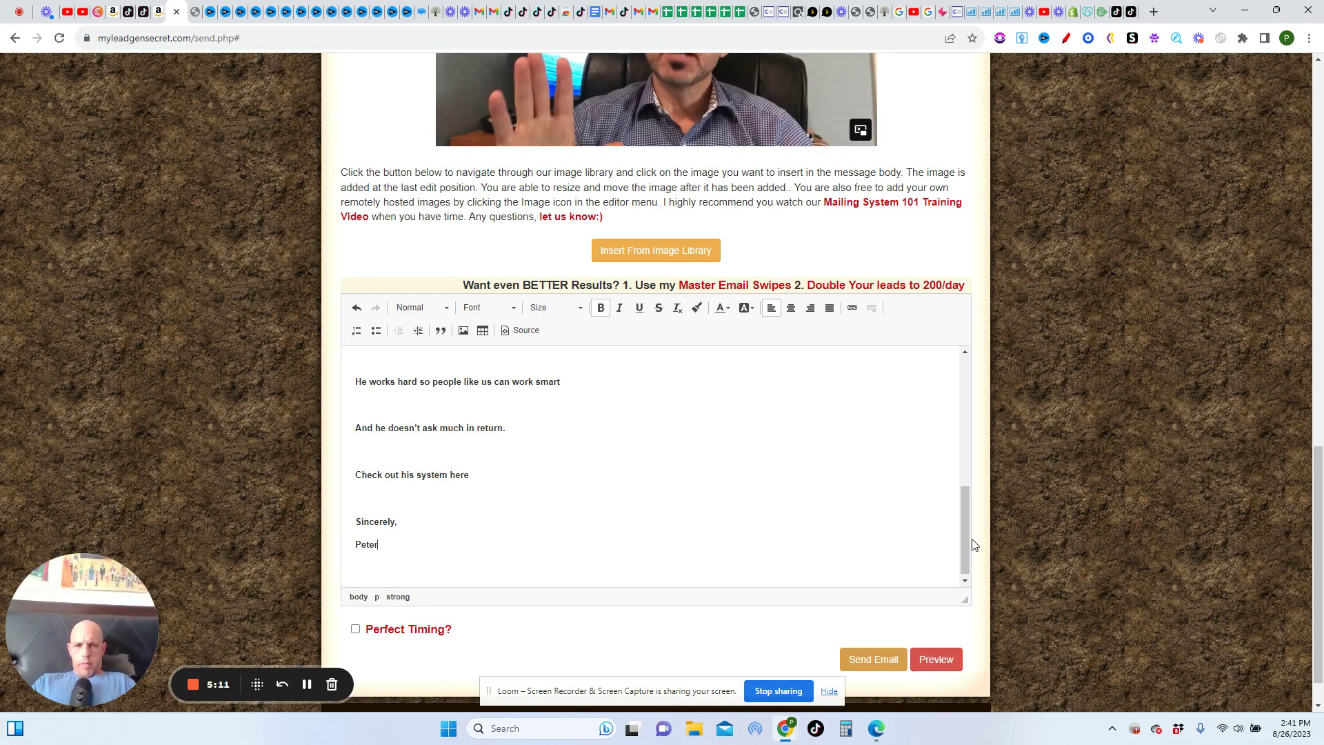
Select the {!firstname_fix} first-name merge code in the merge-code list
left_click_drag(967, 540, 967, 358)
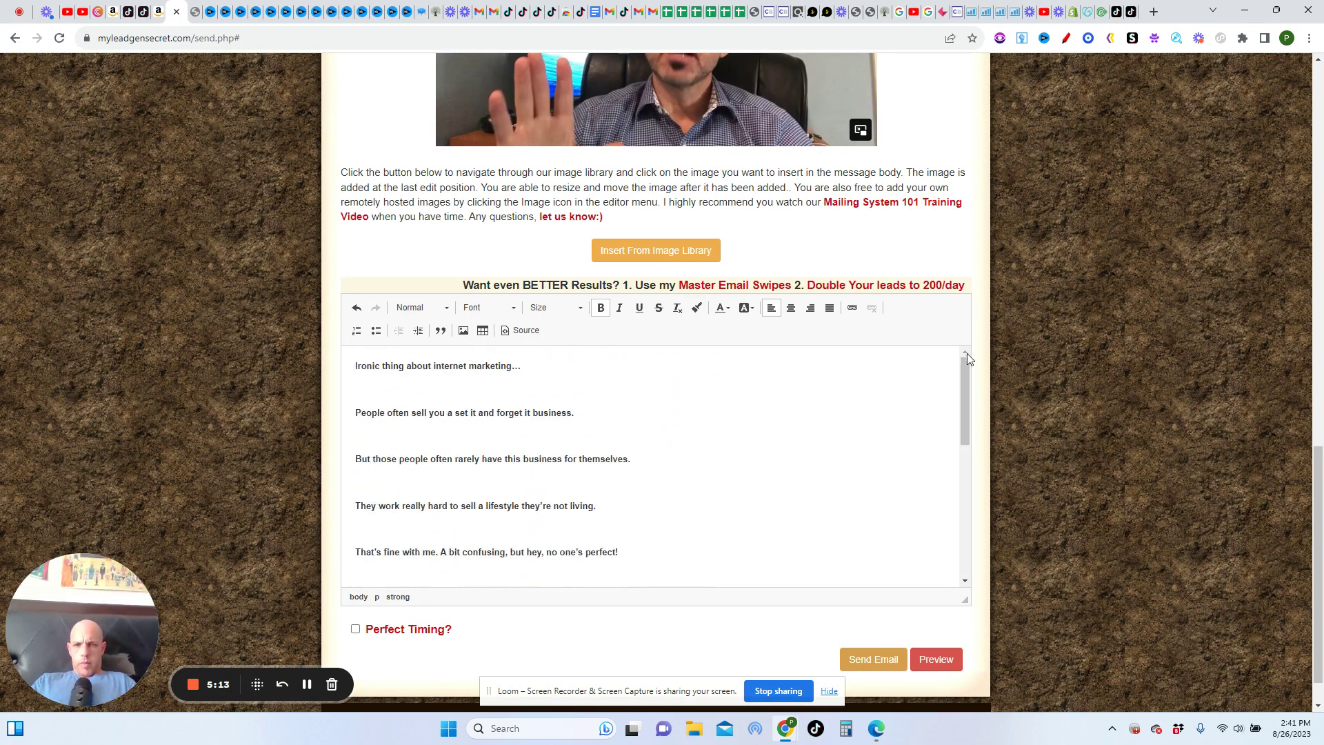
left_click_drag(1319, 528, 1318, 339)
left_click_drag(395, 319, 469, 321)
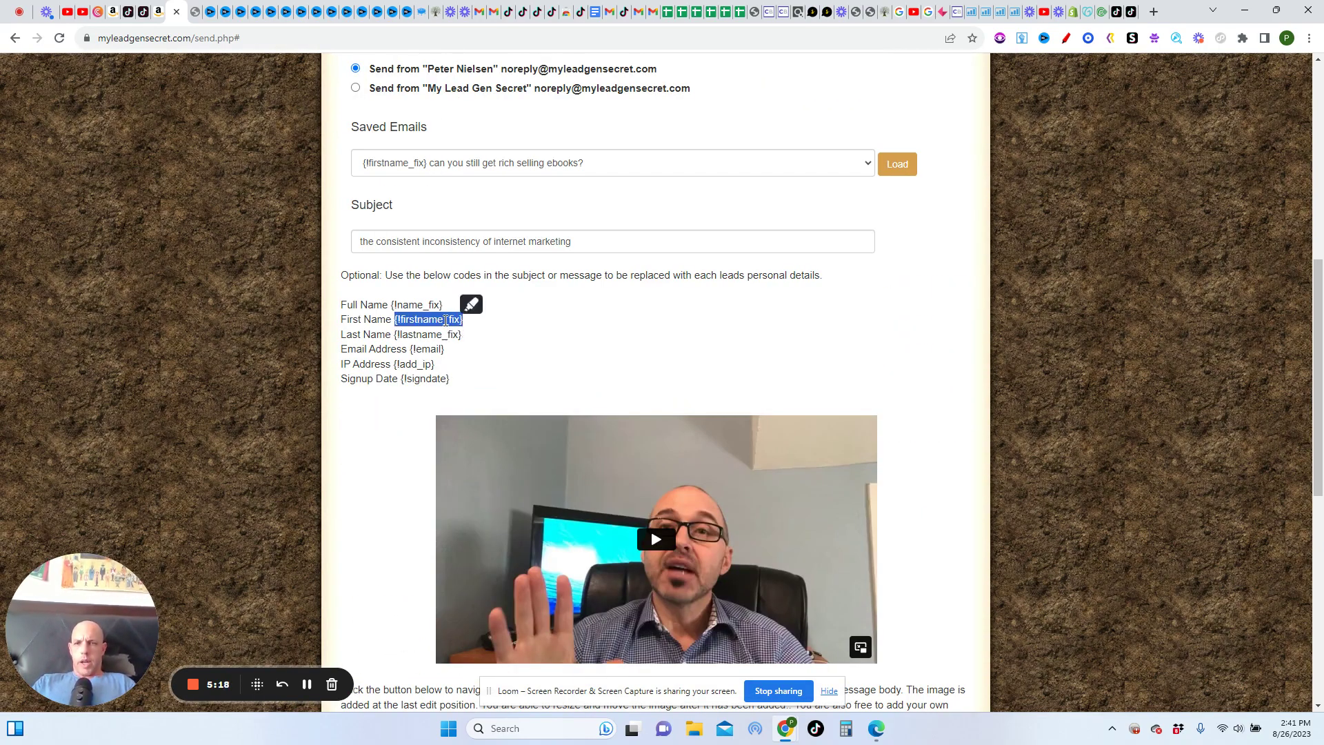
Add a {!firstname_fix} greeting line at the top of the message
right_click(445, 320)
left_click(477, 335)
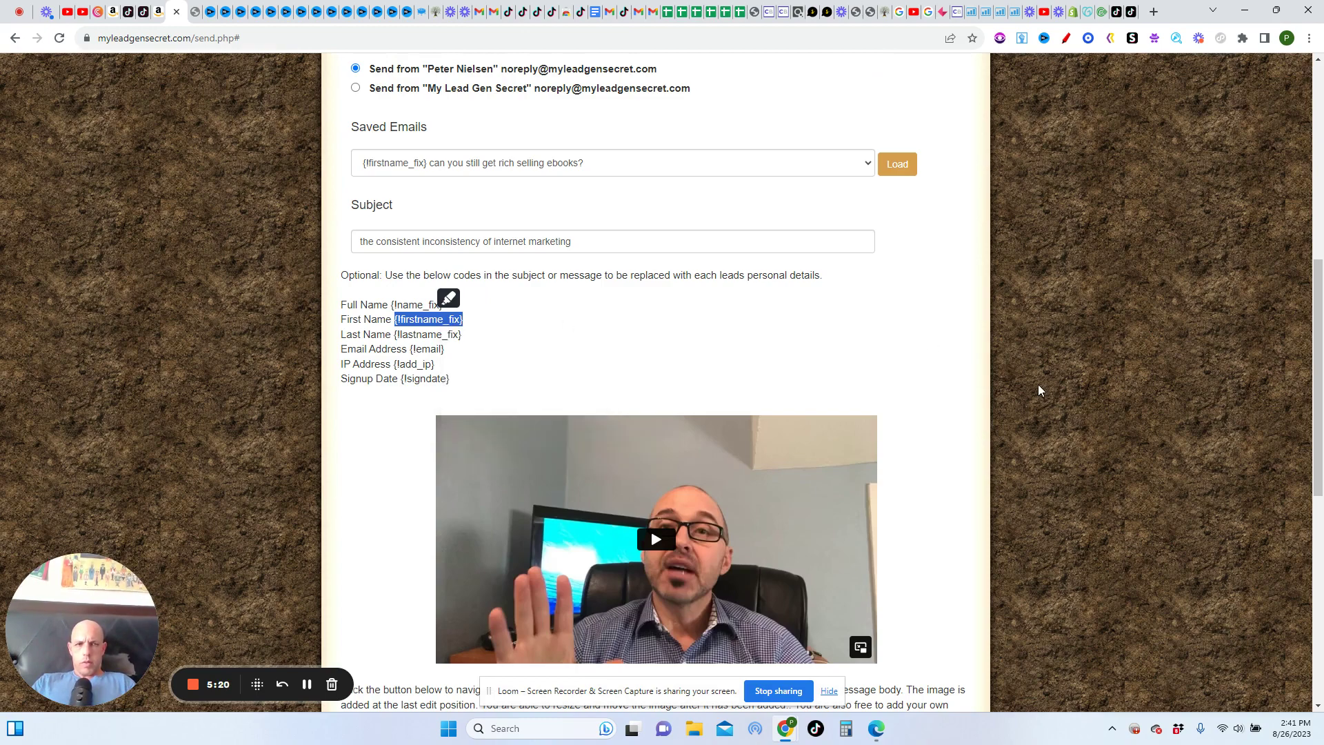
left_click_drag(1318, 379, 1318, 583)
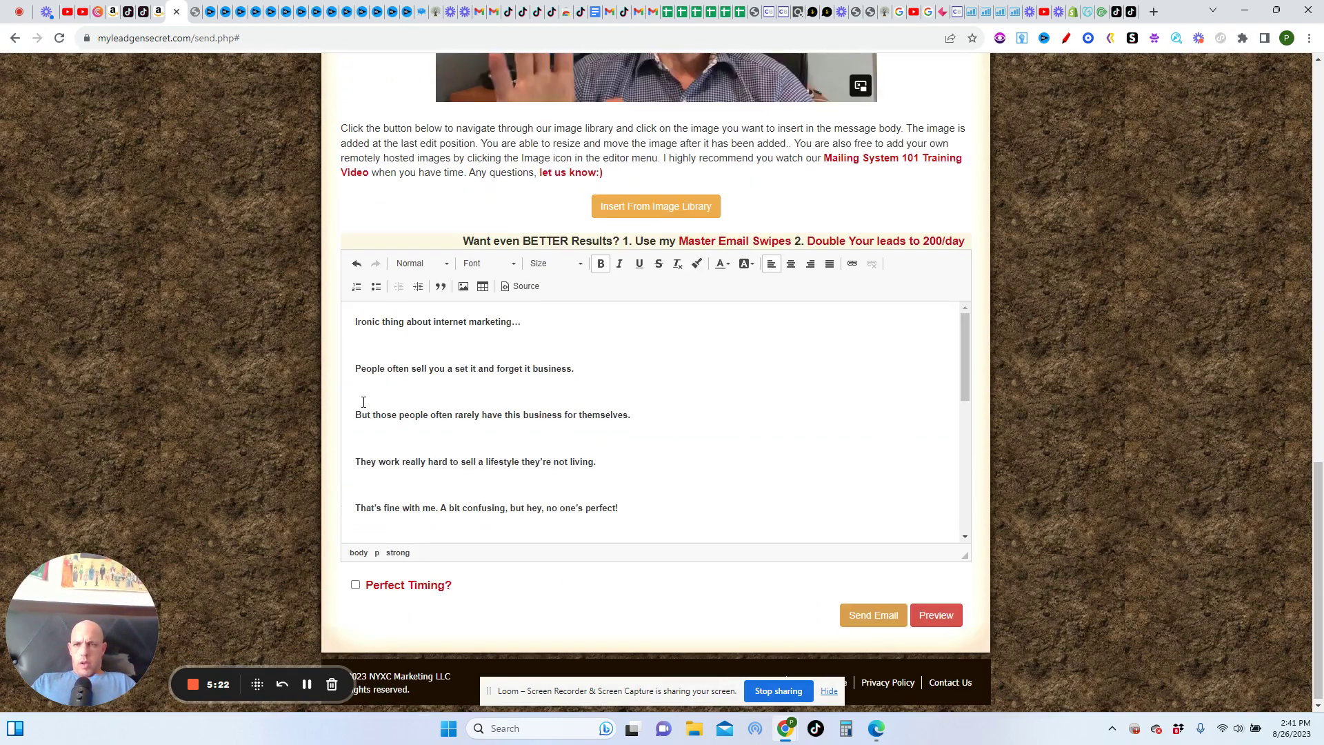
left_click(353, 323)
key("Return")
left_click(354, 319)
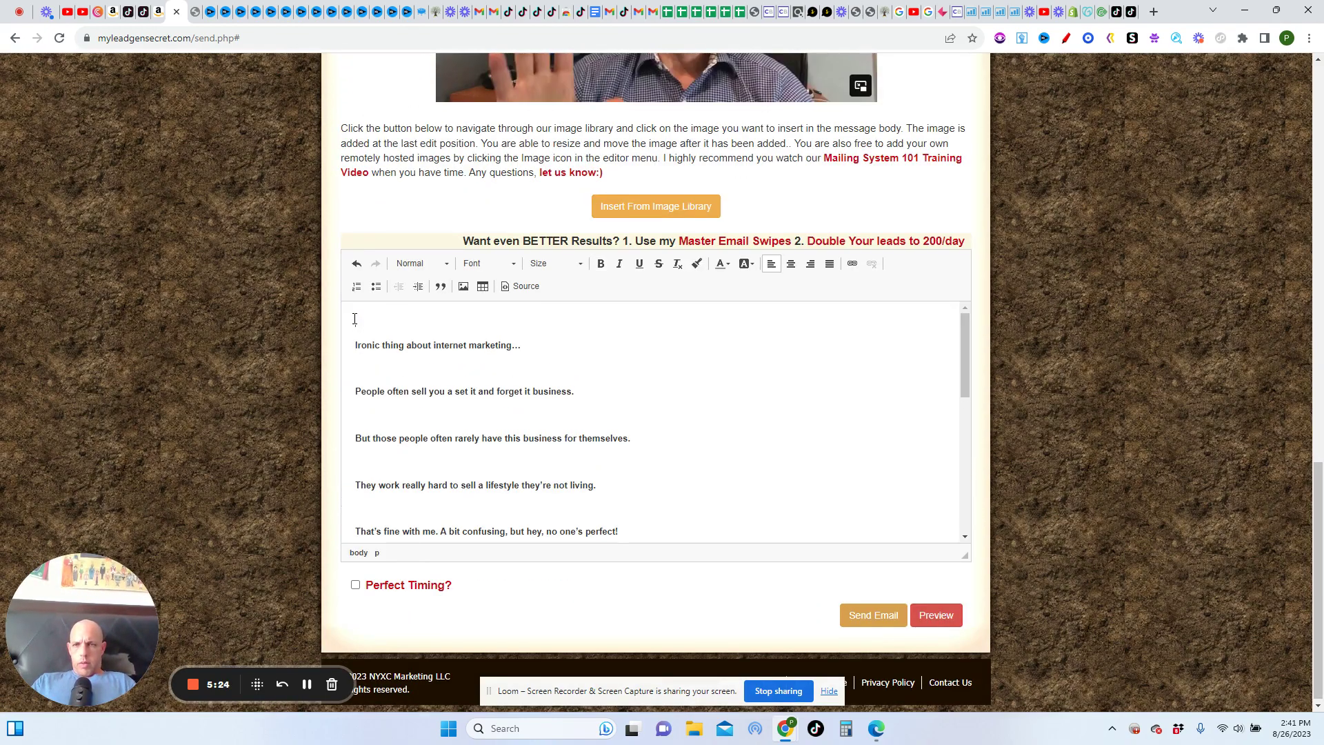
key("ctrl+v")
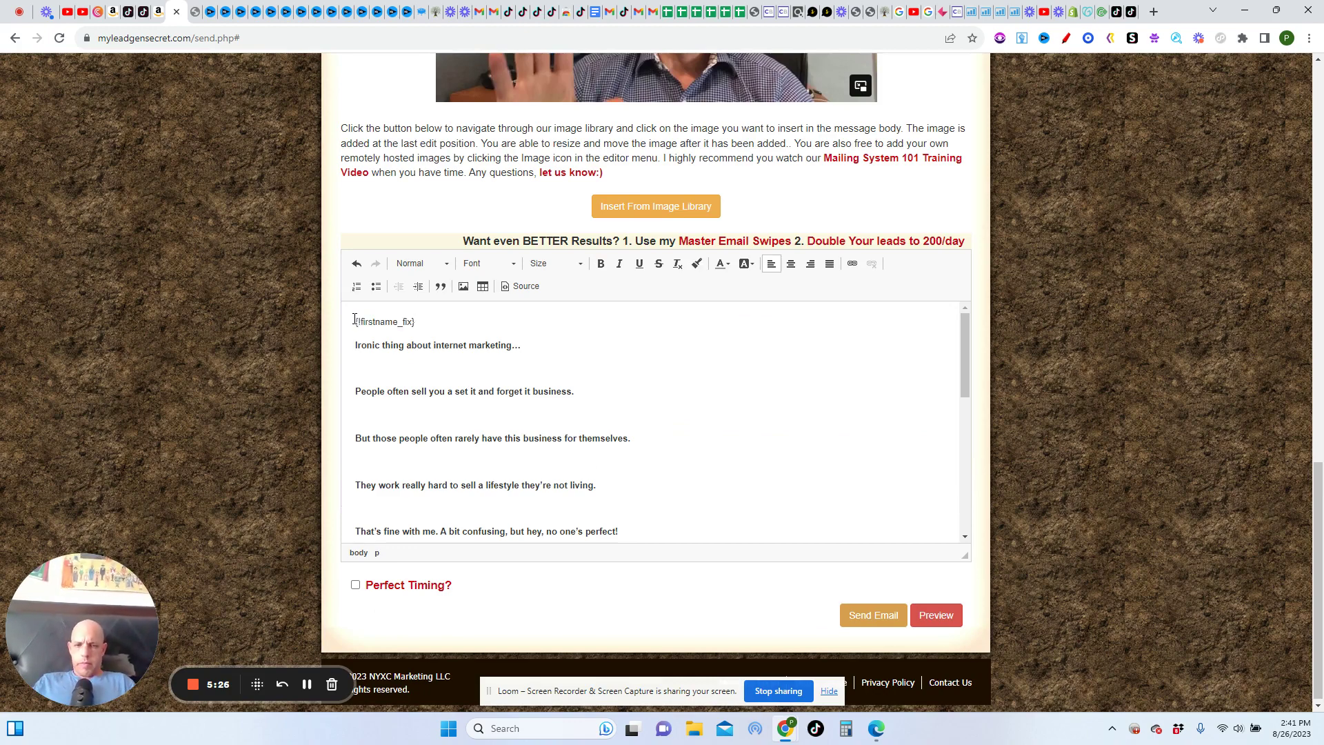
key("Return")
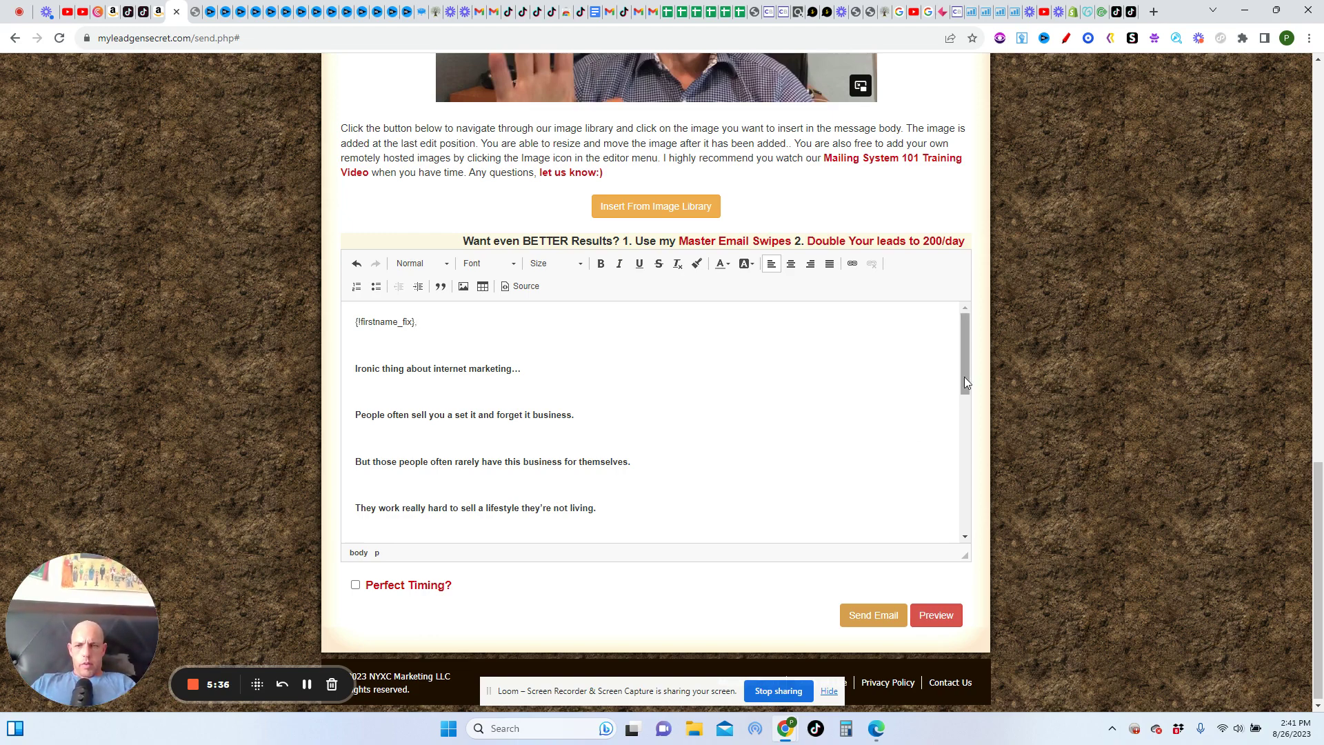
Return to the Google Docs swipe file and clear its text selection
left_click_drag(965, 377, 958, 473)
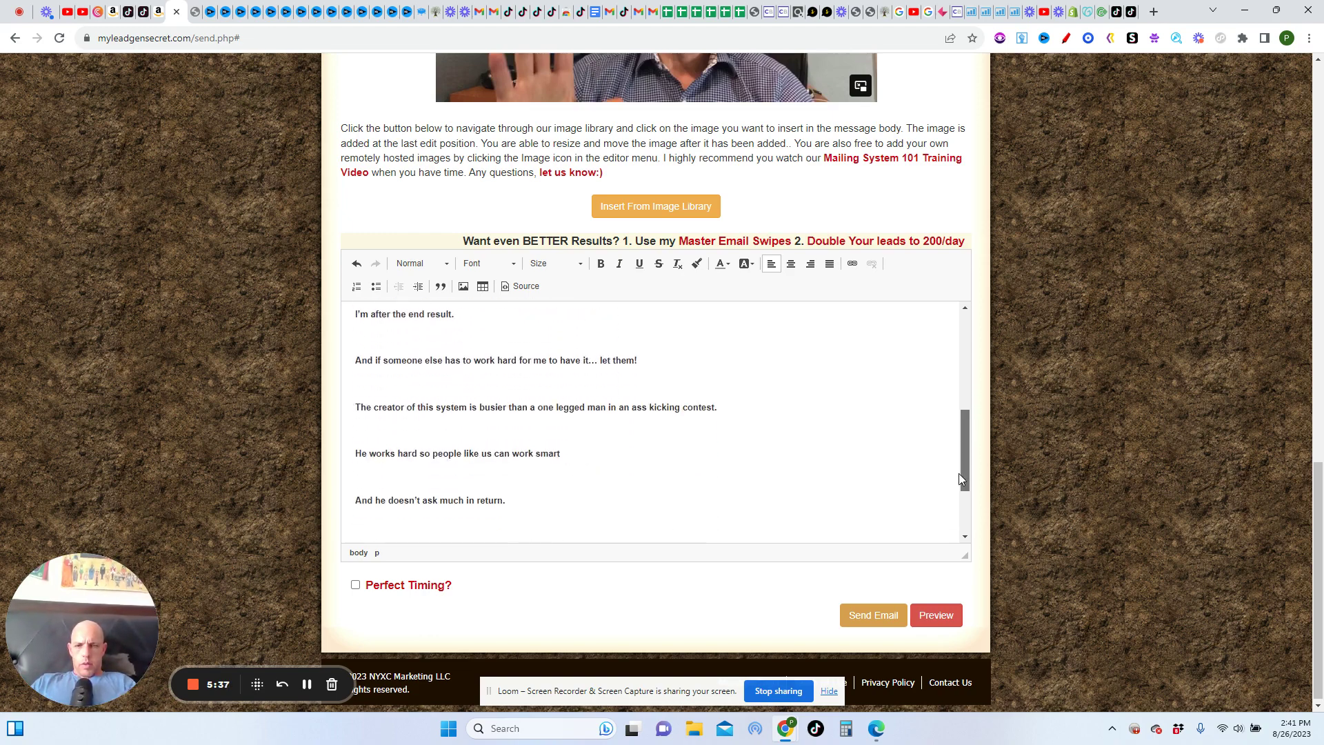
left_click(595, 12)
left_click(794, 302)
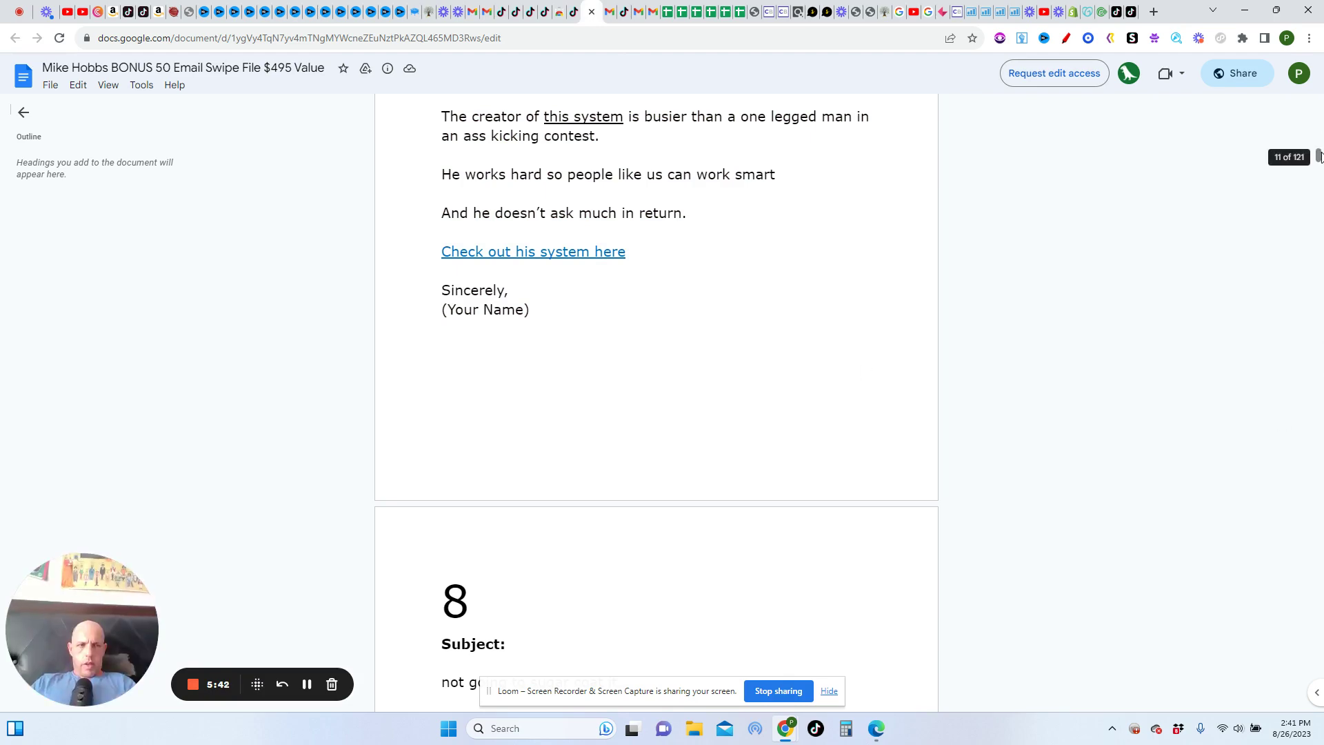
Scroll the swipe file up to email 7's start, then bring up the SamCart affiliate dashboard
left_click_drag(1319, 156, 1319, 155)
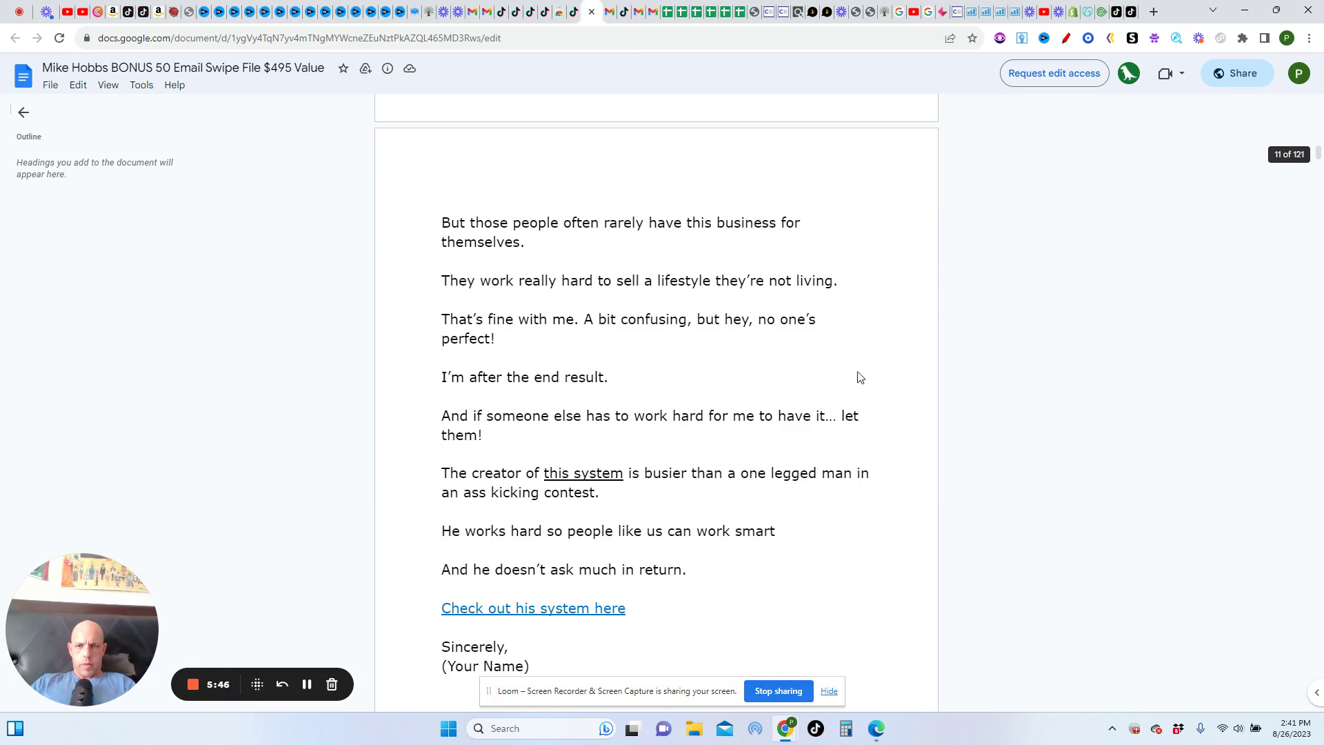
left_click(414, 14)
scroll(474, 473, "down", 5)
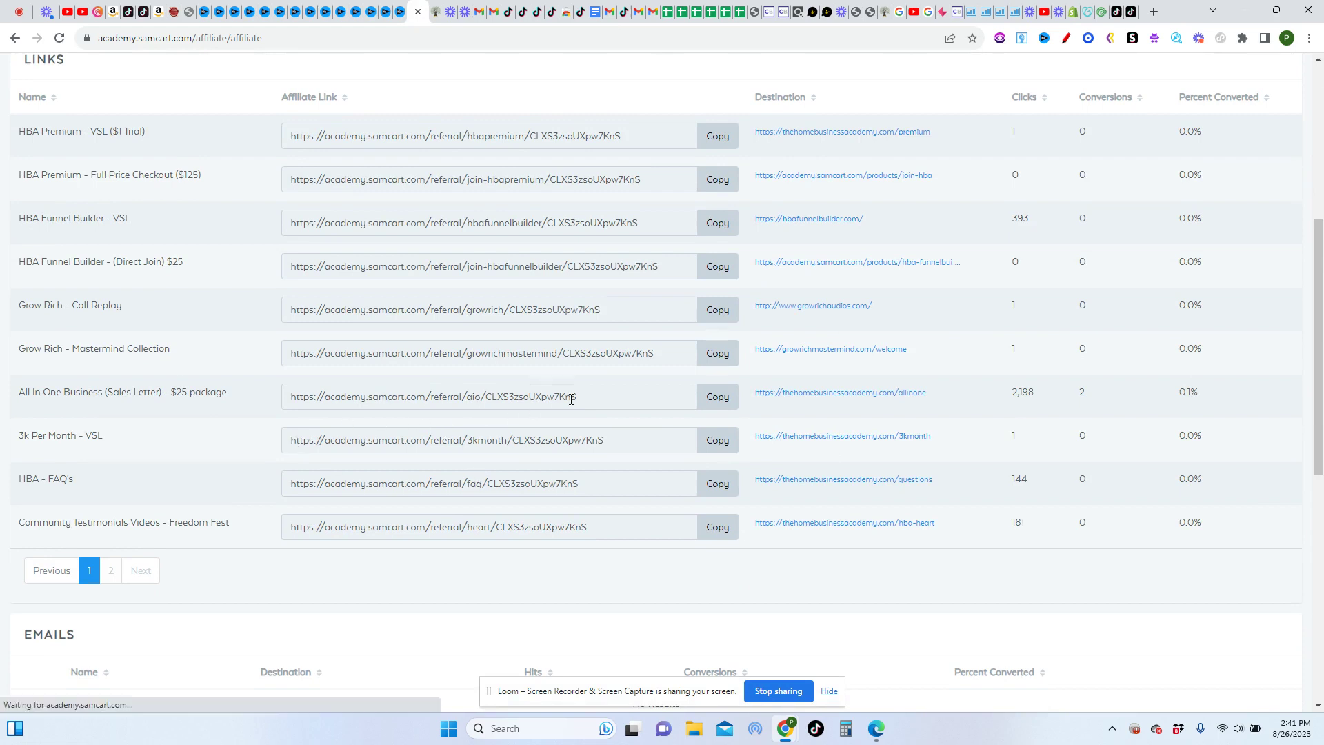
Copy the All In One Business (Sales Letter) $25 affiliate link from SamCart's LINKS table
left_click_drag(577, 397, 286, 403)
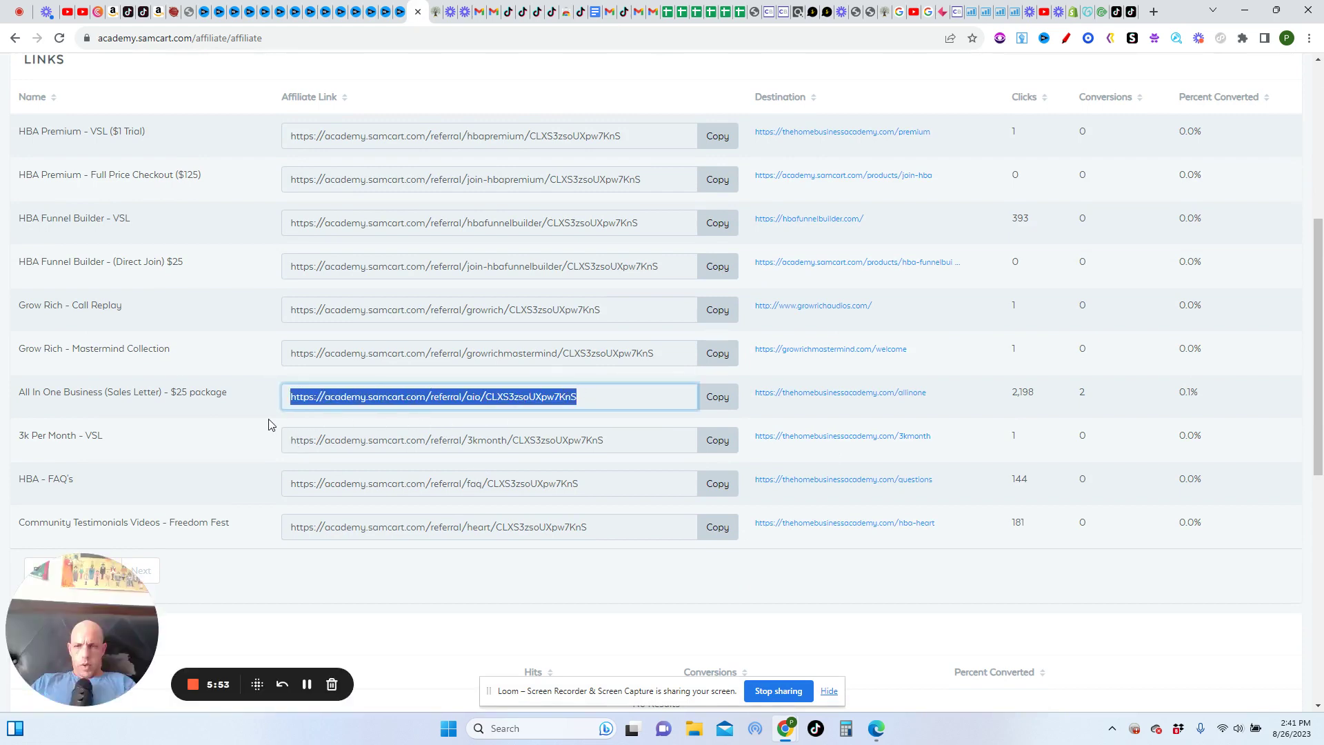
right_click(397, 406)
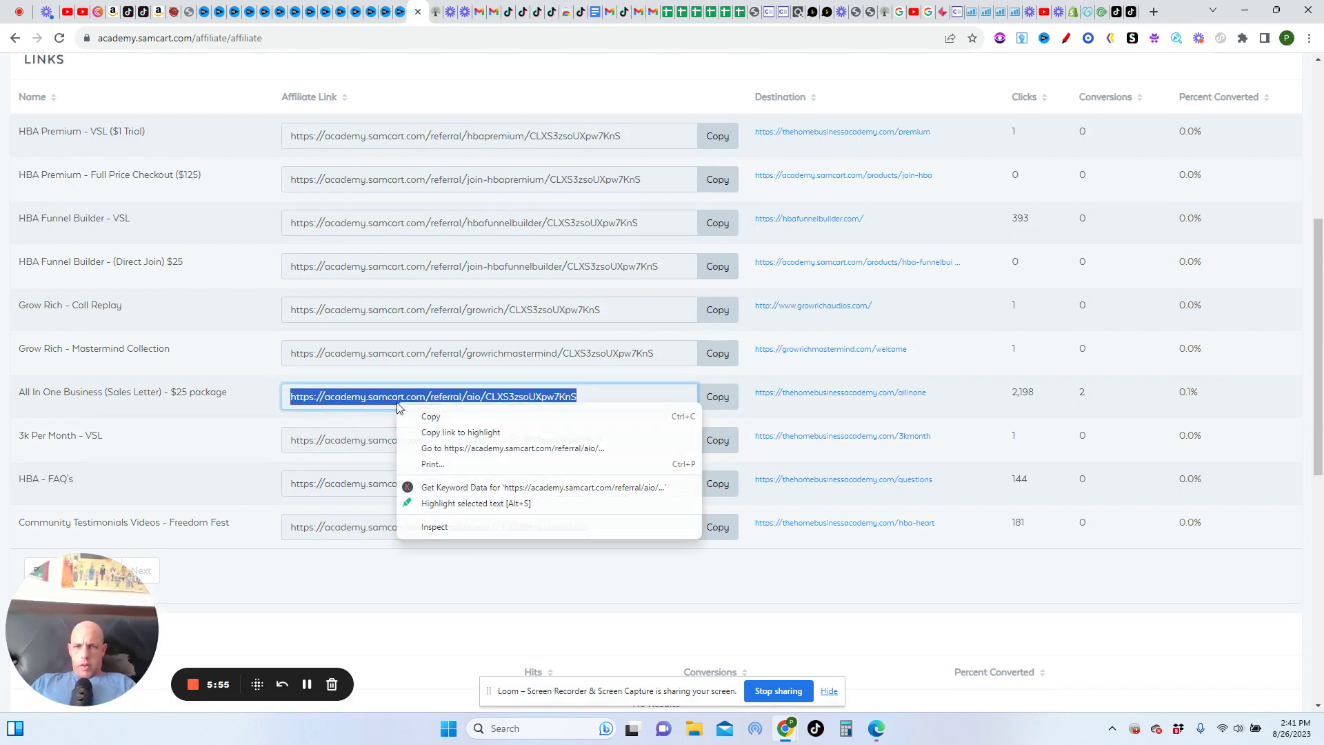
left_click(431, 418)
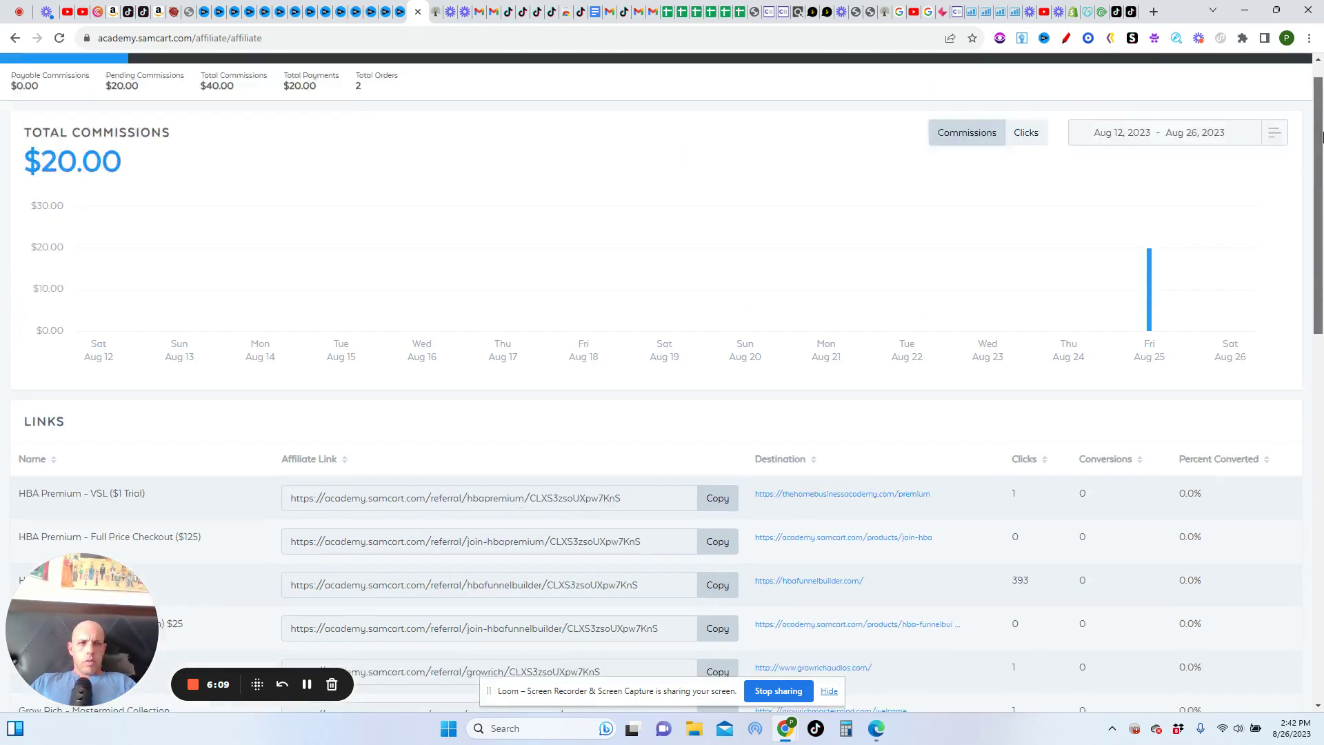
scroll(828, 207, "up", 6)
mouse_move(1139, 336)
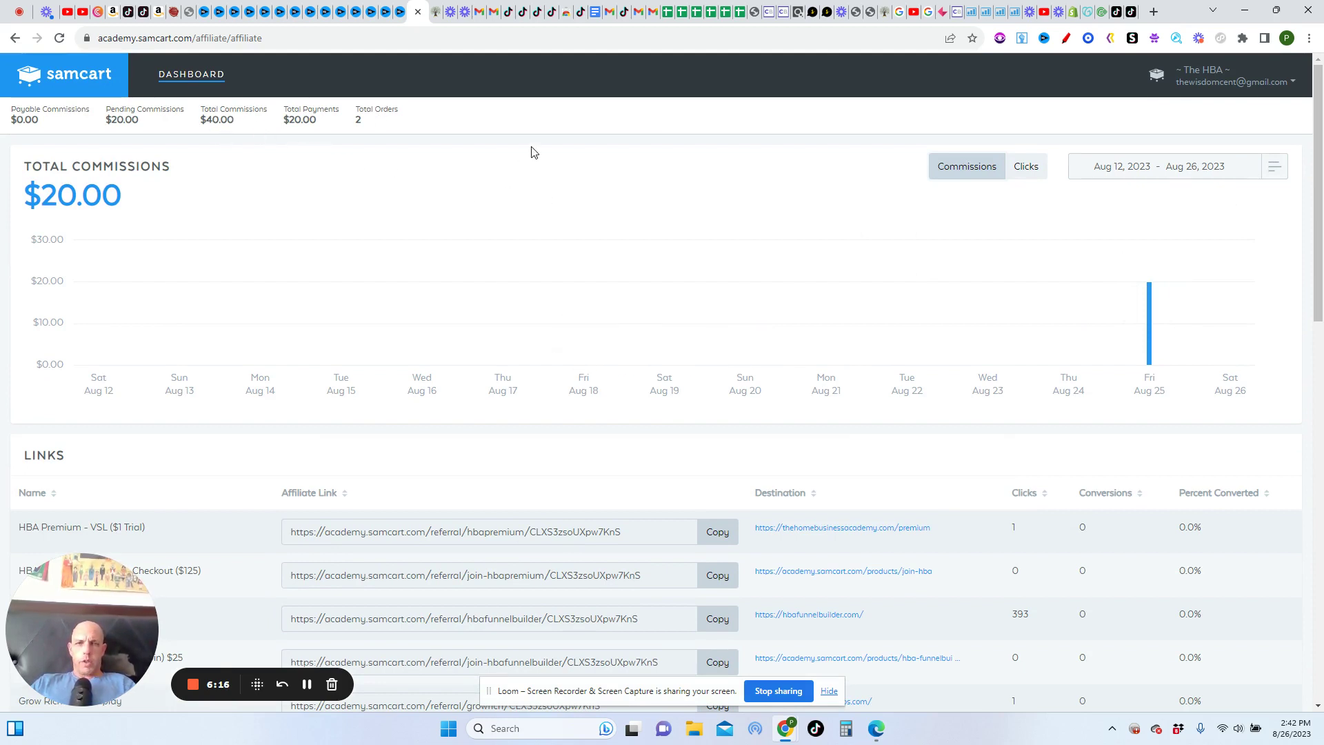
Hyperlink the 'Check out his system here' line to the copied SamCart affiliate URL
left_click(174, 12)
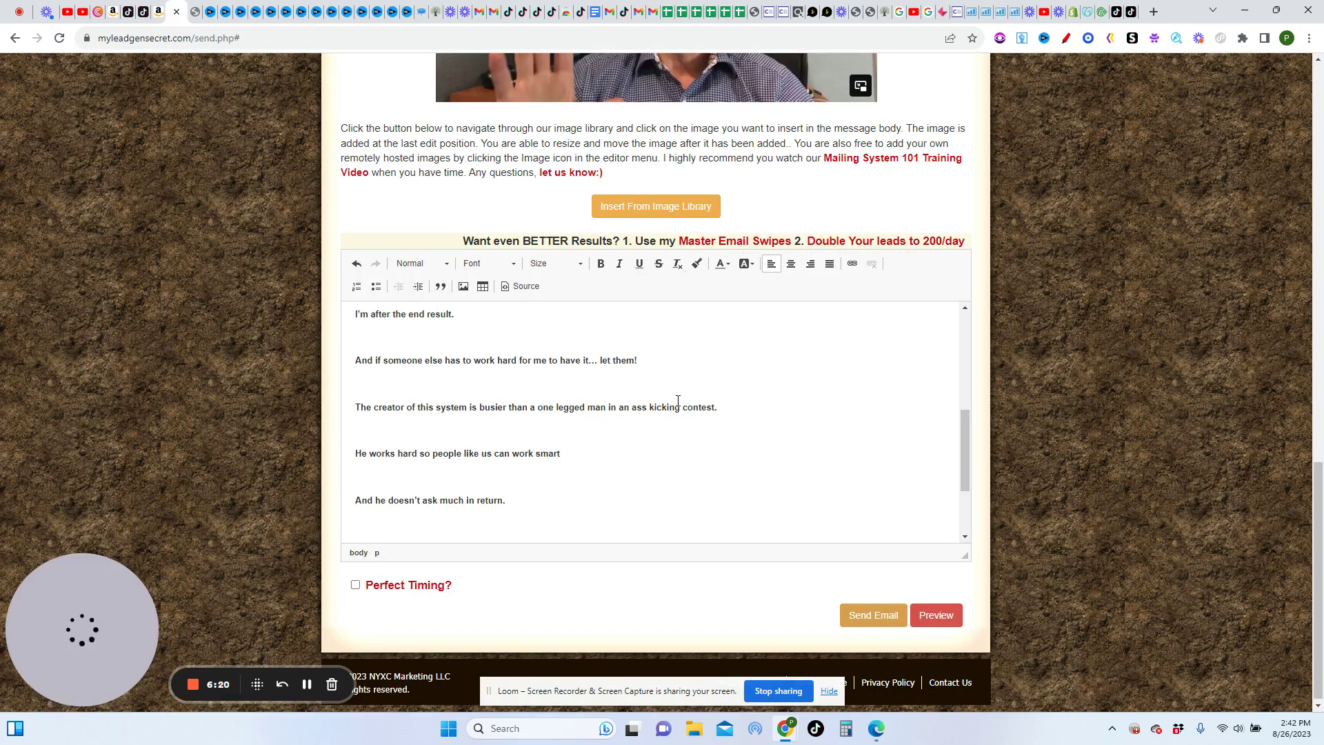
left_click_drag(965, 445, 963, 491)
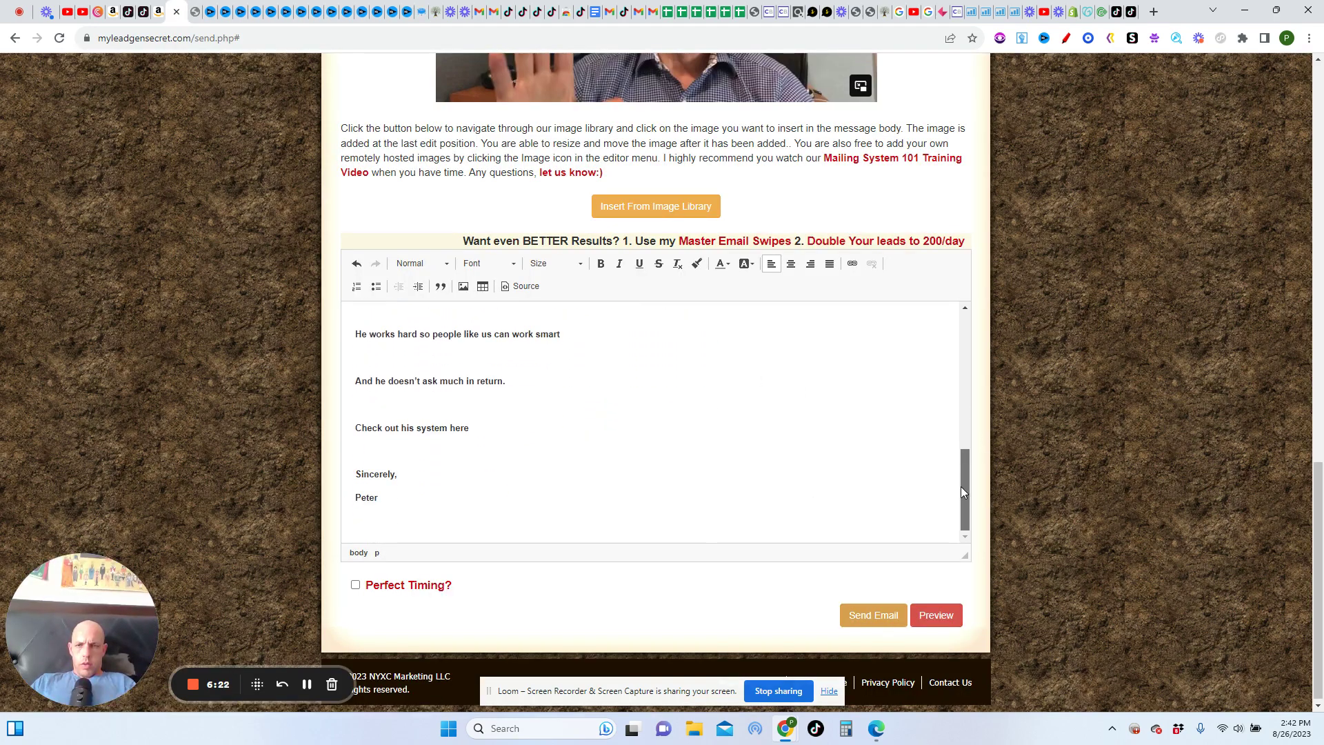
left_click_drag(355, 431, 474, 431)
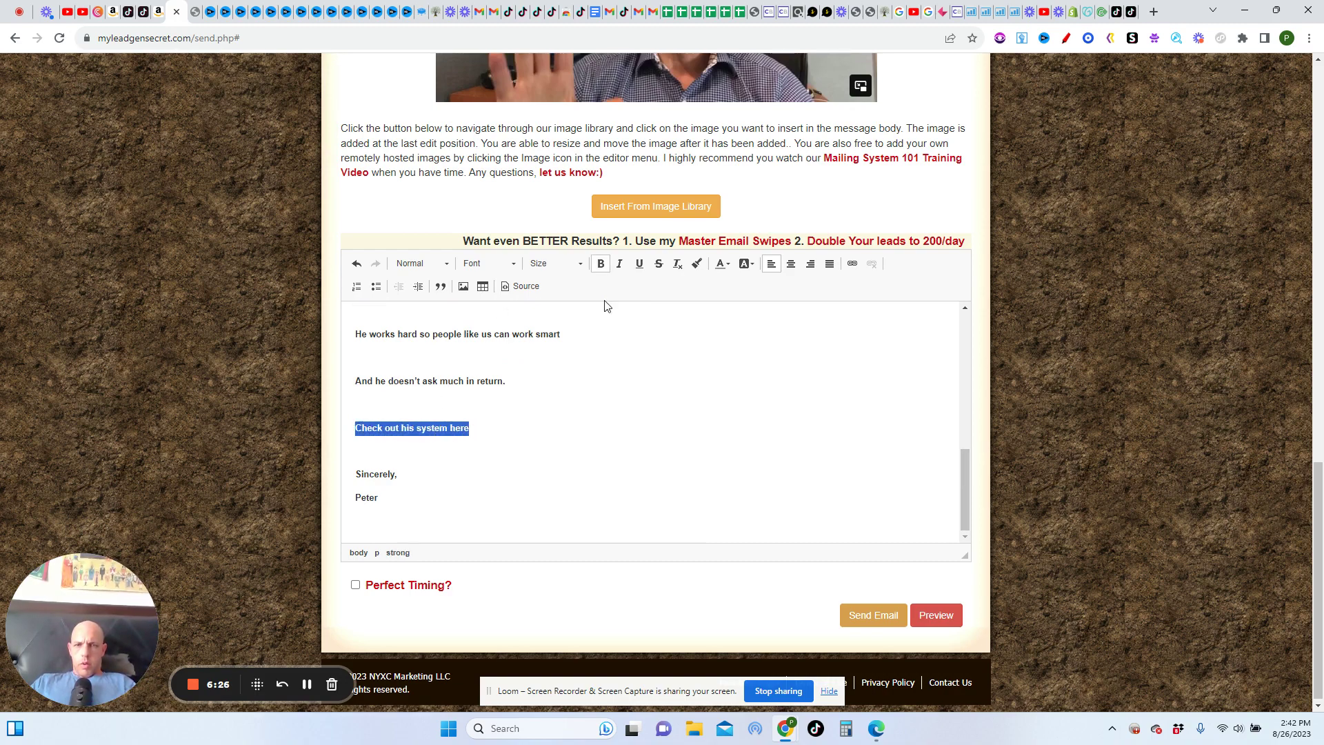
left_click(853, 264)
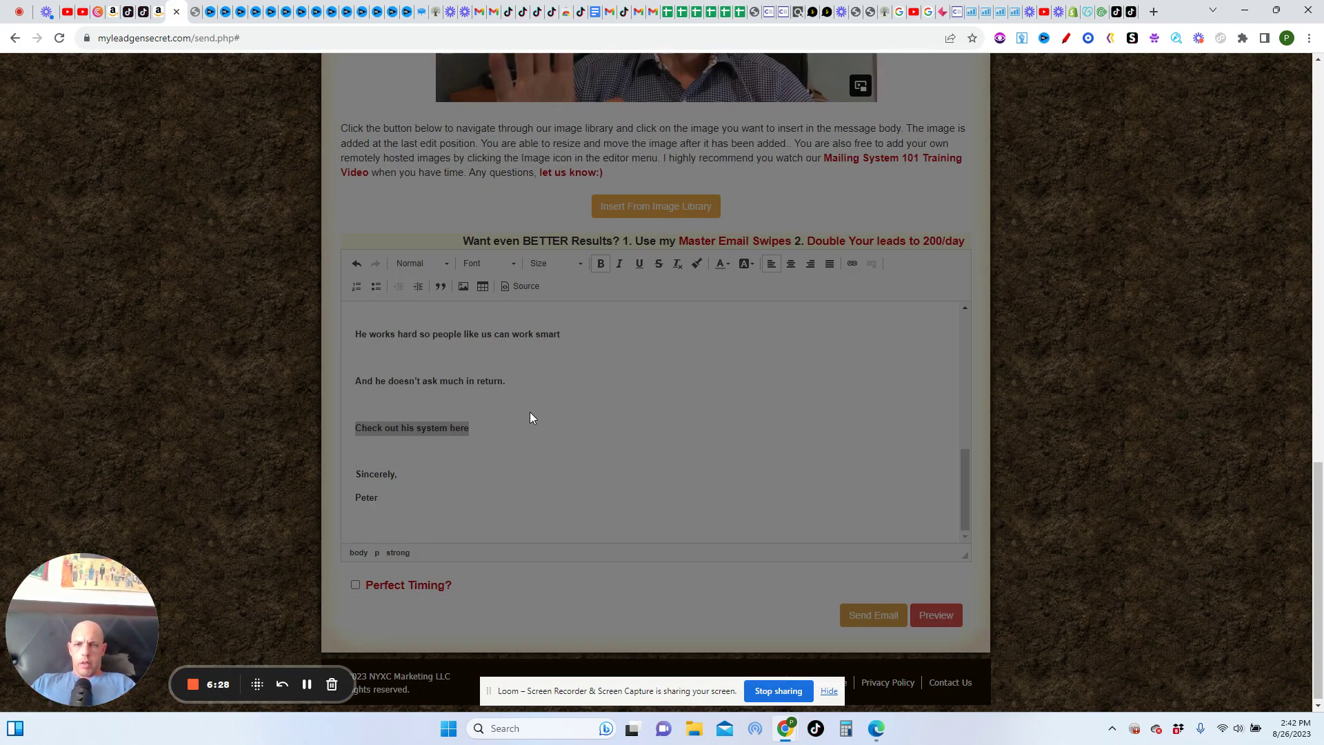
left_click(596, 428)
right_click(596, 428)
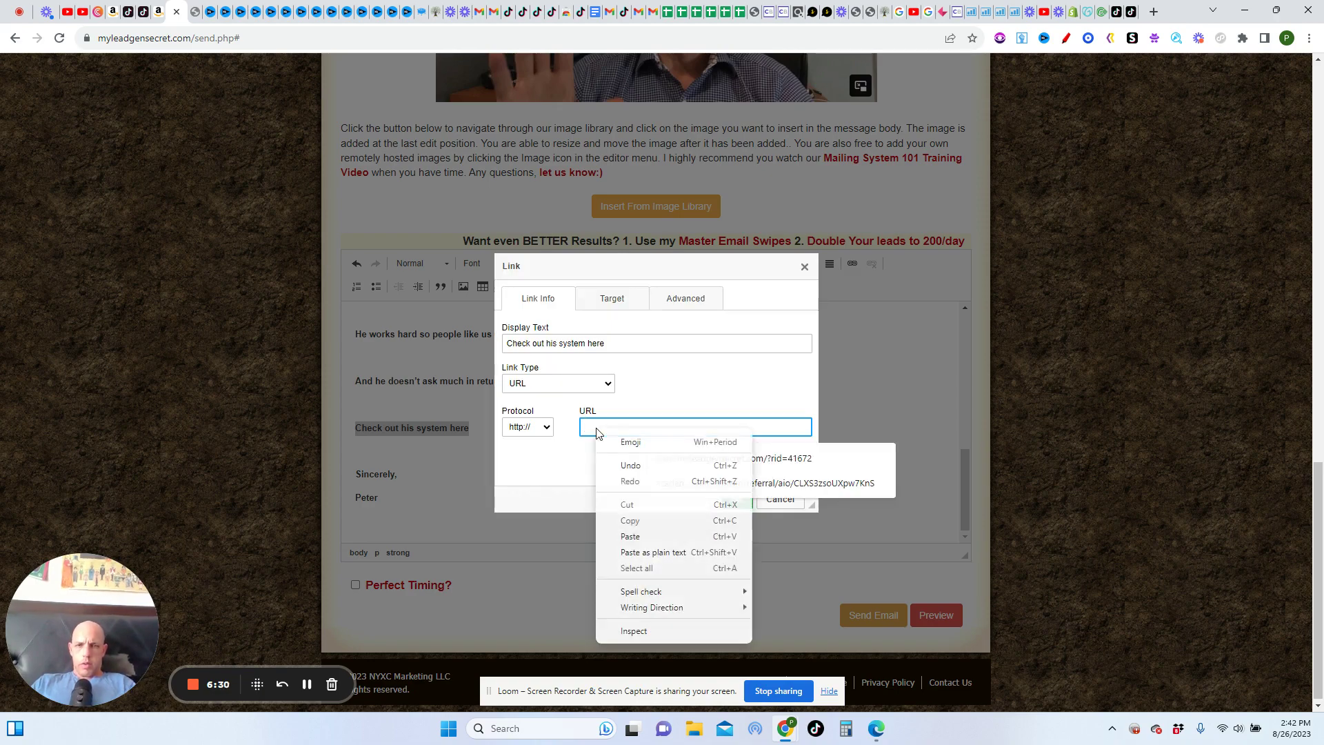
left_click(637, 535)
left_click(736, 500)
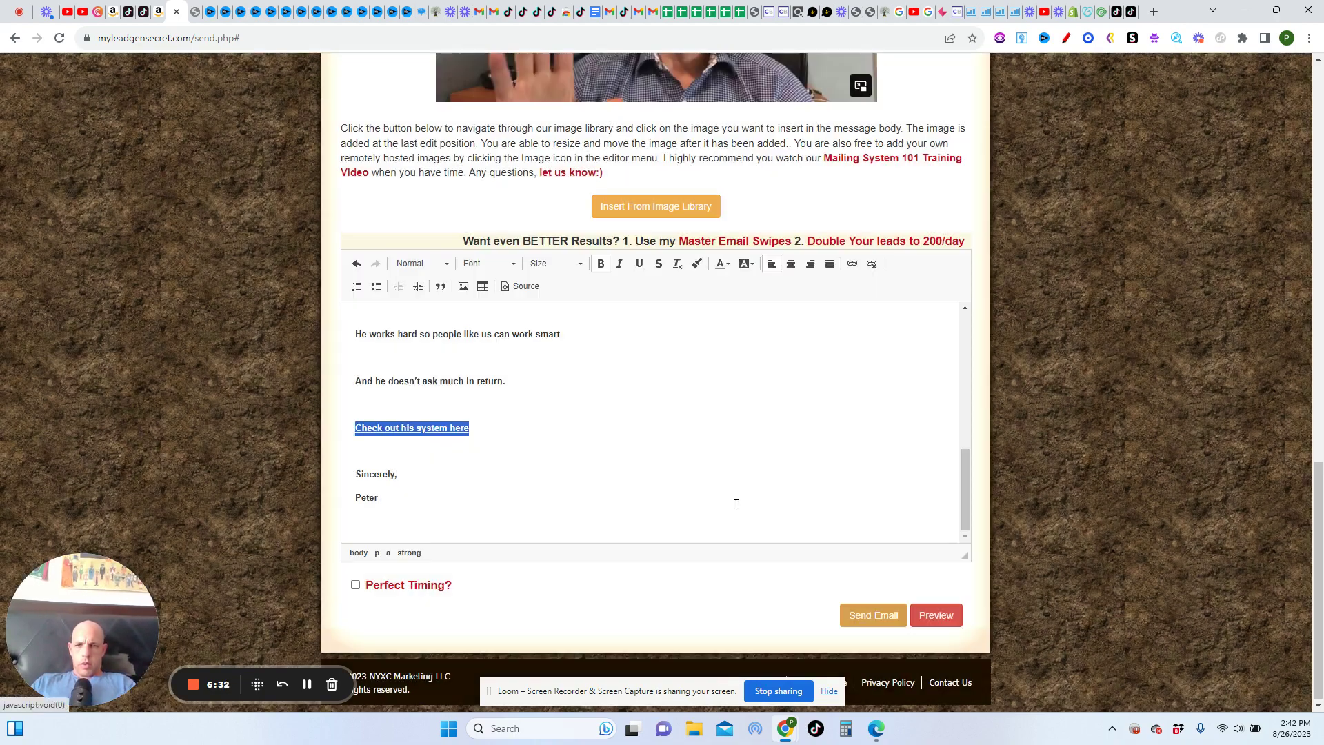
left_click(787, 454)
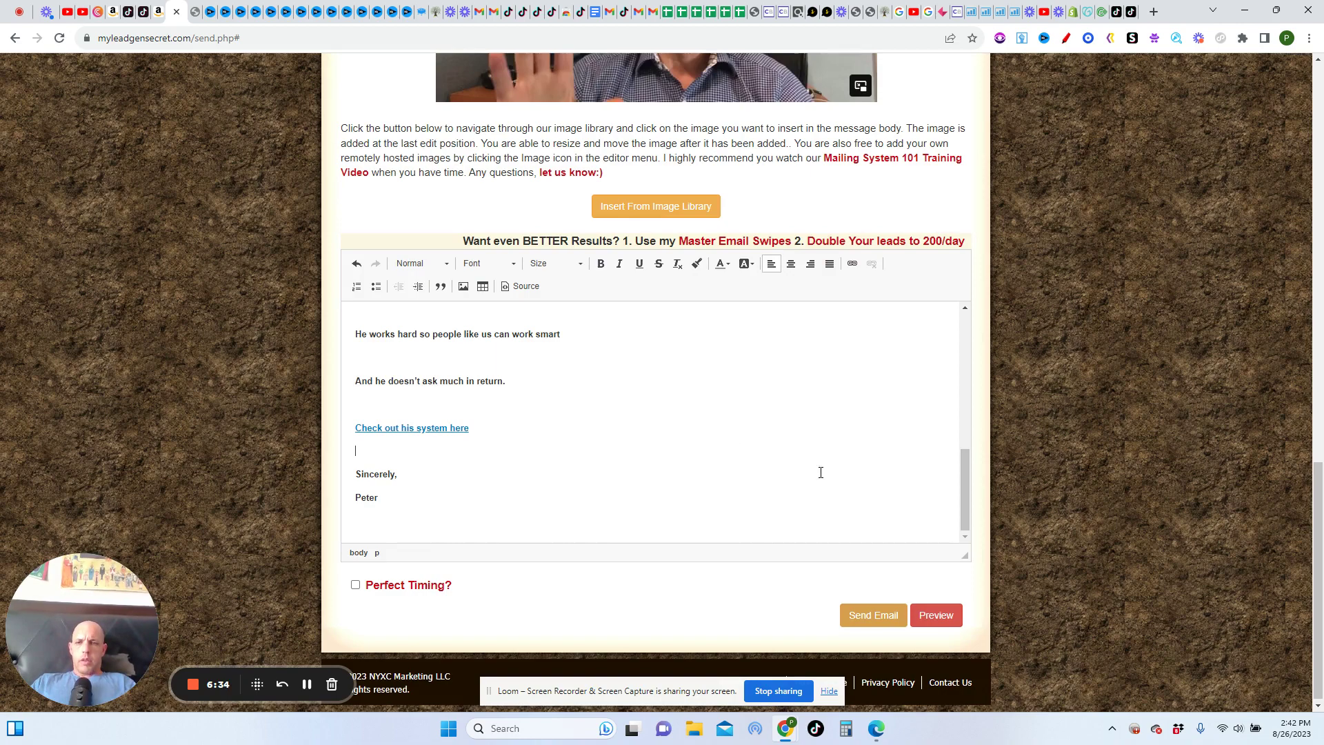
Check the Google Docs swipe file to see where the affiliate links go
left_click_drag(969, 477, 967, 427)
left_click_drag(967, 432, 967, 363)
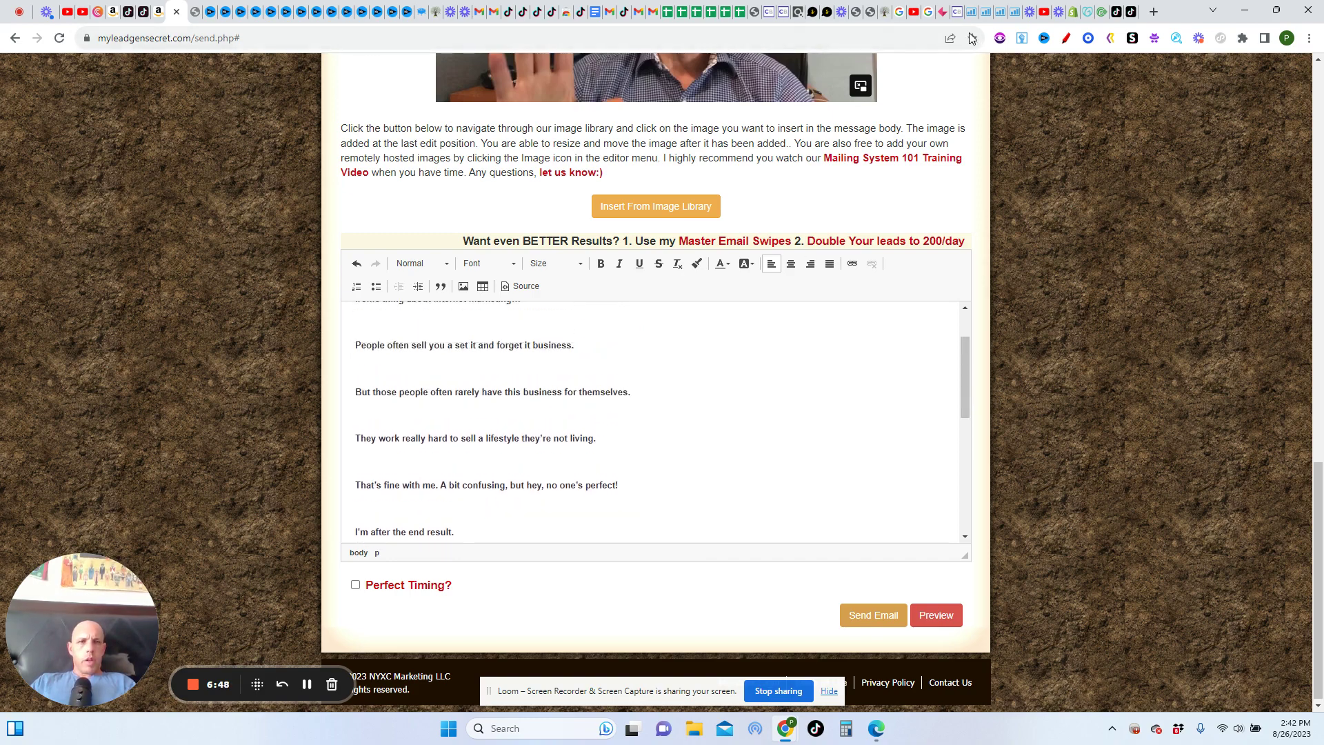
left_click(596, 12)
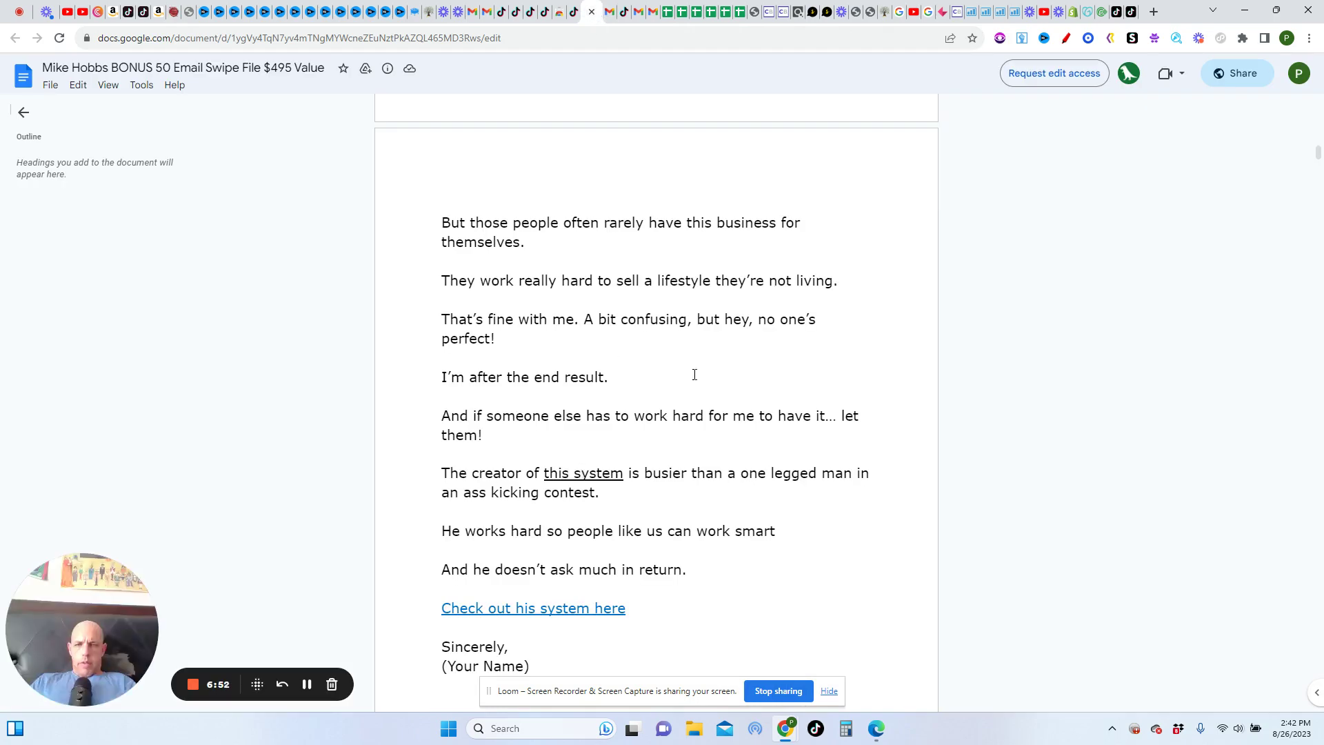
left_click(168, 12)
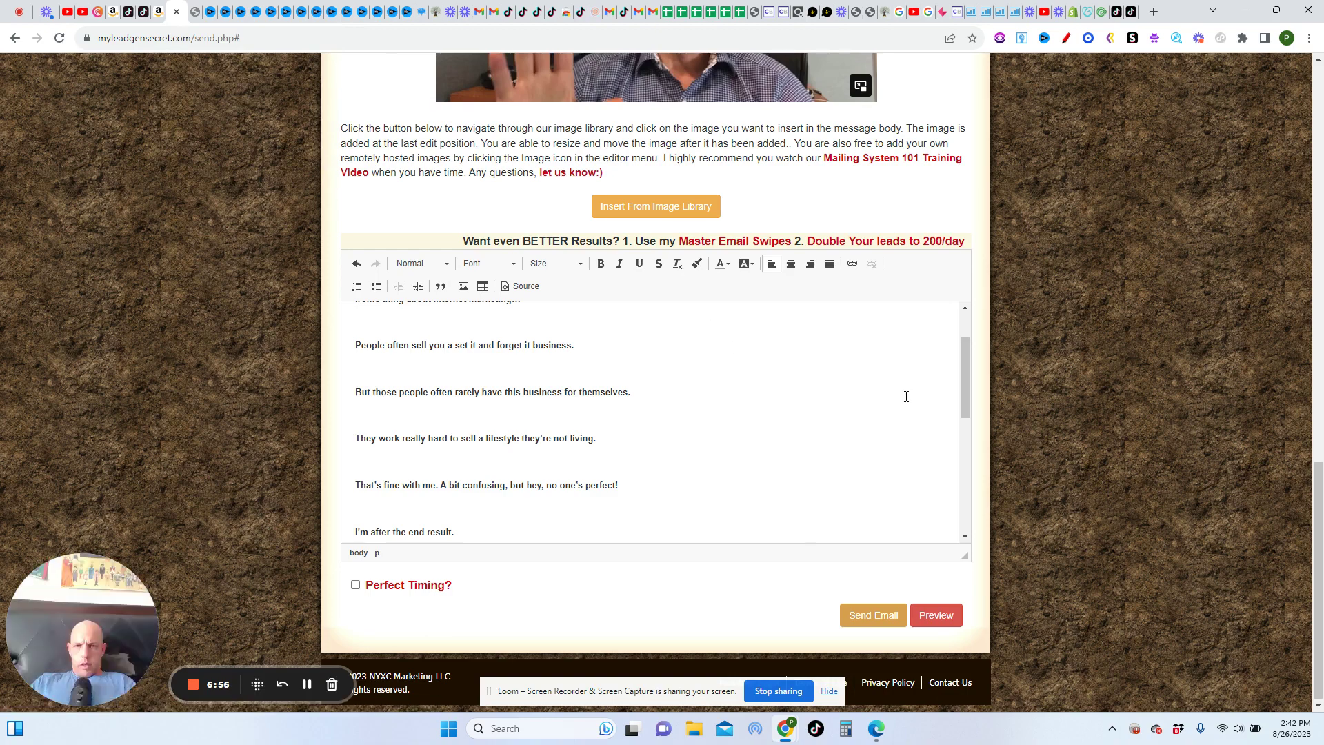
Link the words 'this system' to the SamCart referral URL and preview the email
scroll(966, 386, "down", 3)
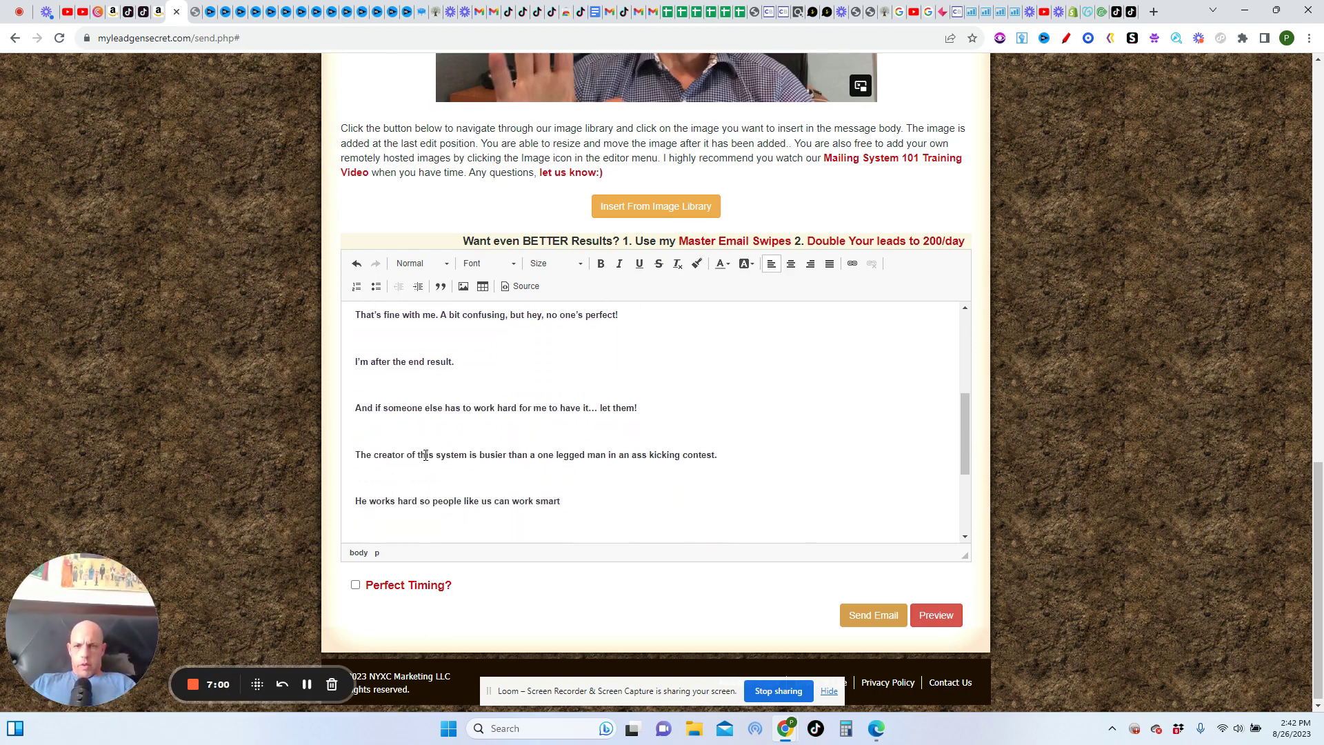
mouse_move(426, 455)
left_mouse_down()
mouse_move(469, 456)
mouse_move(414, 457)
mouse_move(468, 456)
mouse_move(443, 459)
left_mouse_up()
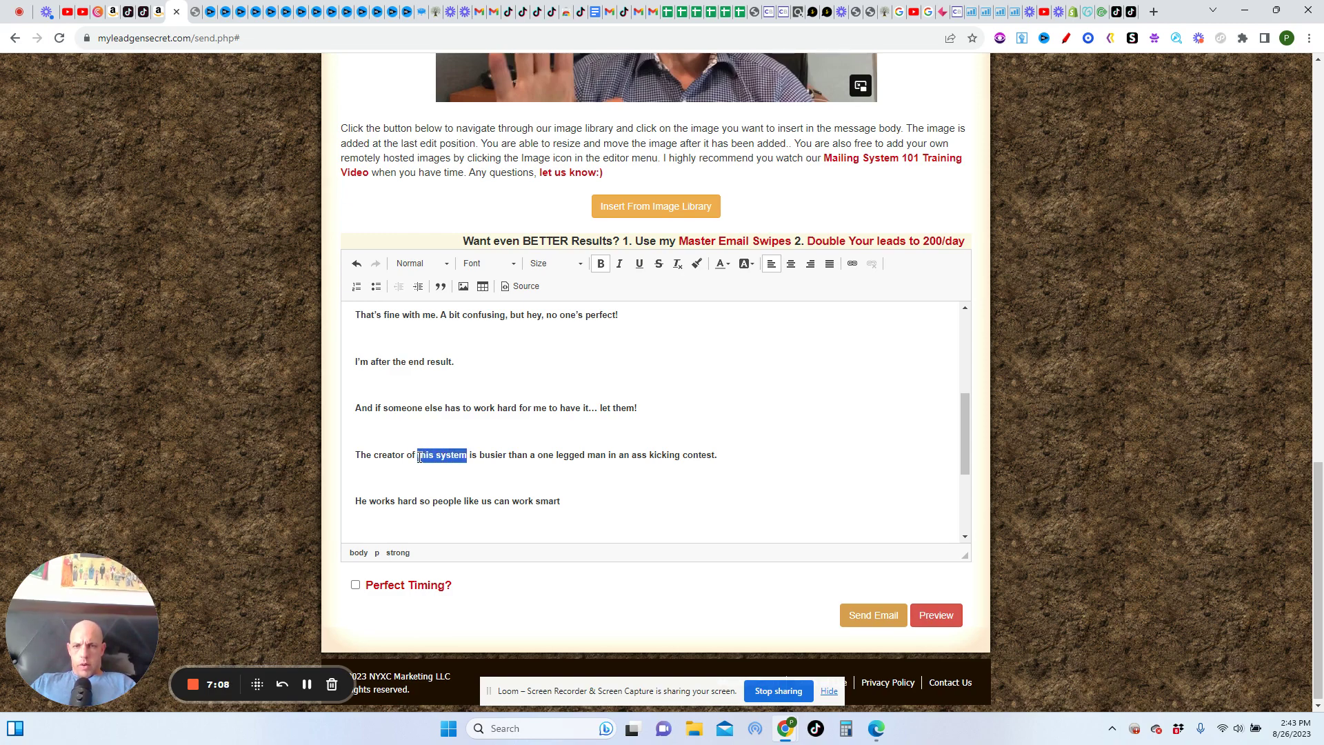
left_click(853, 264)
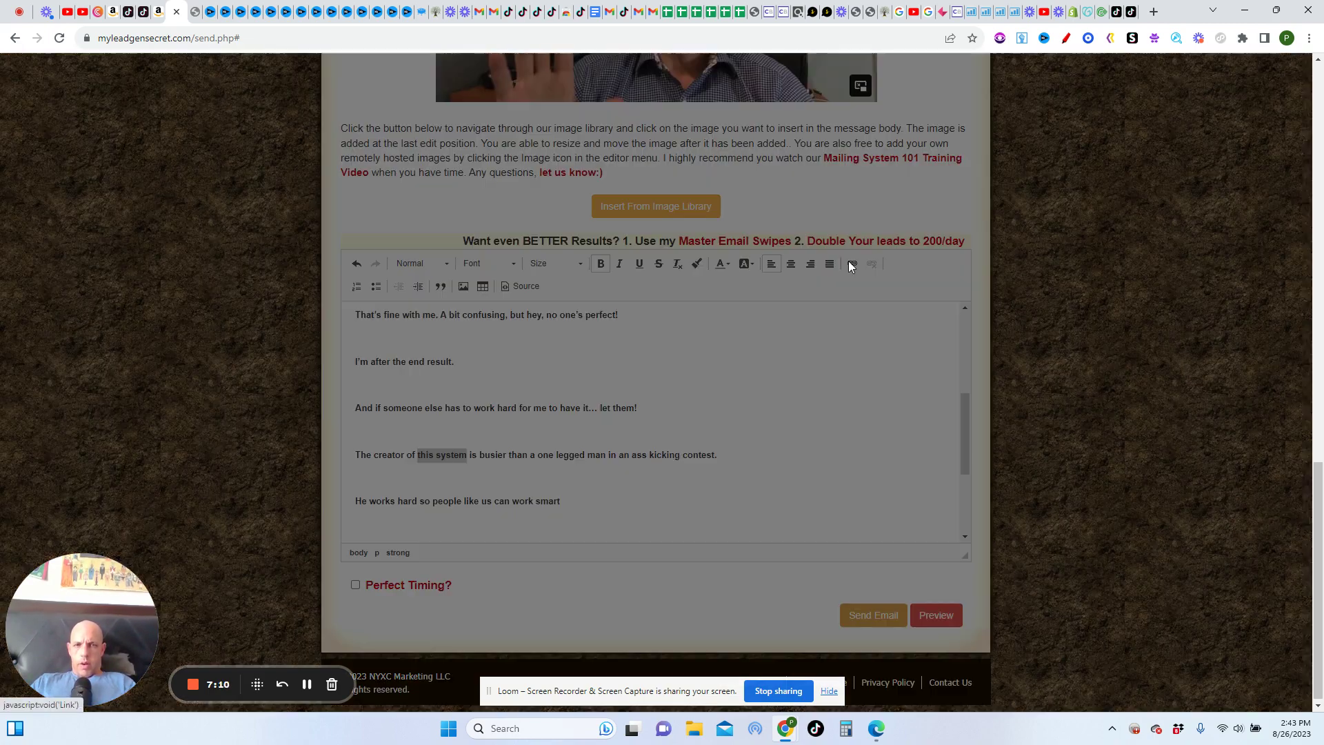
left_click(640, 427)
right_click(639, 428)
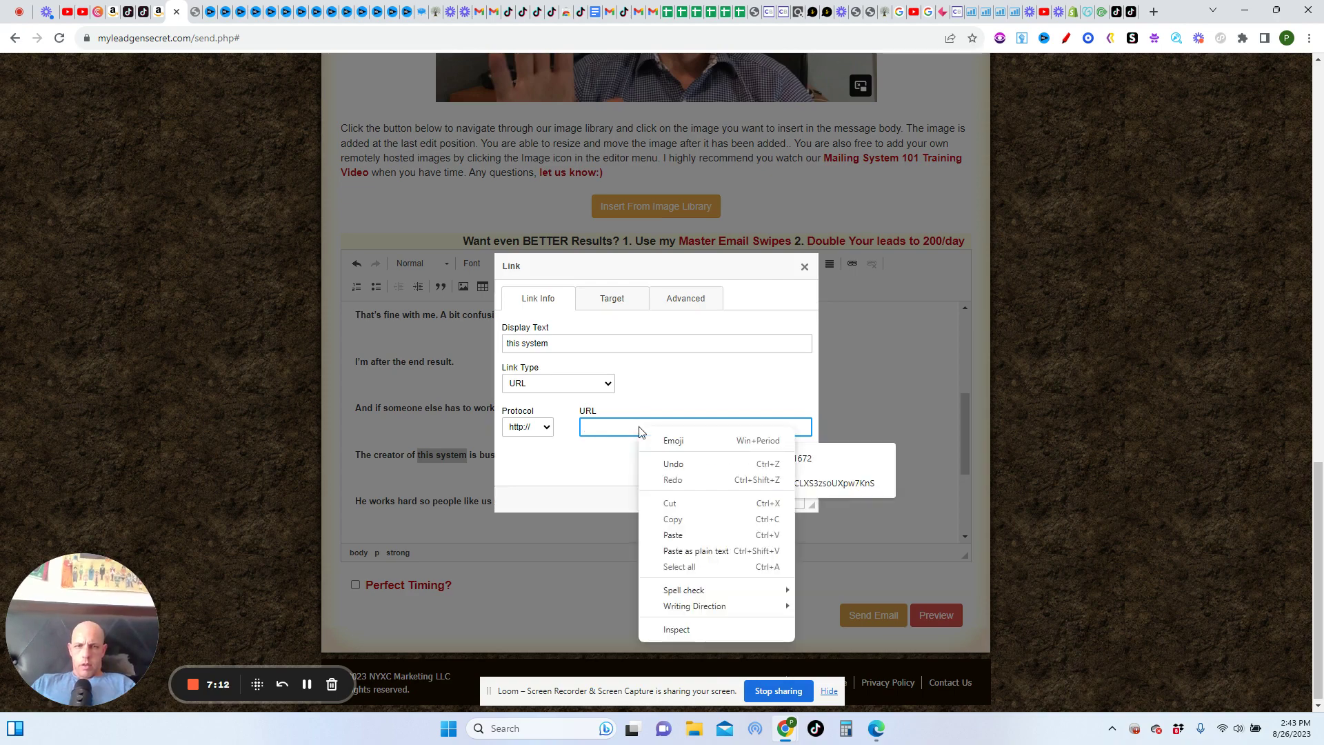
left_click(694, 542)
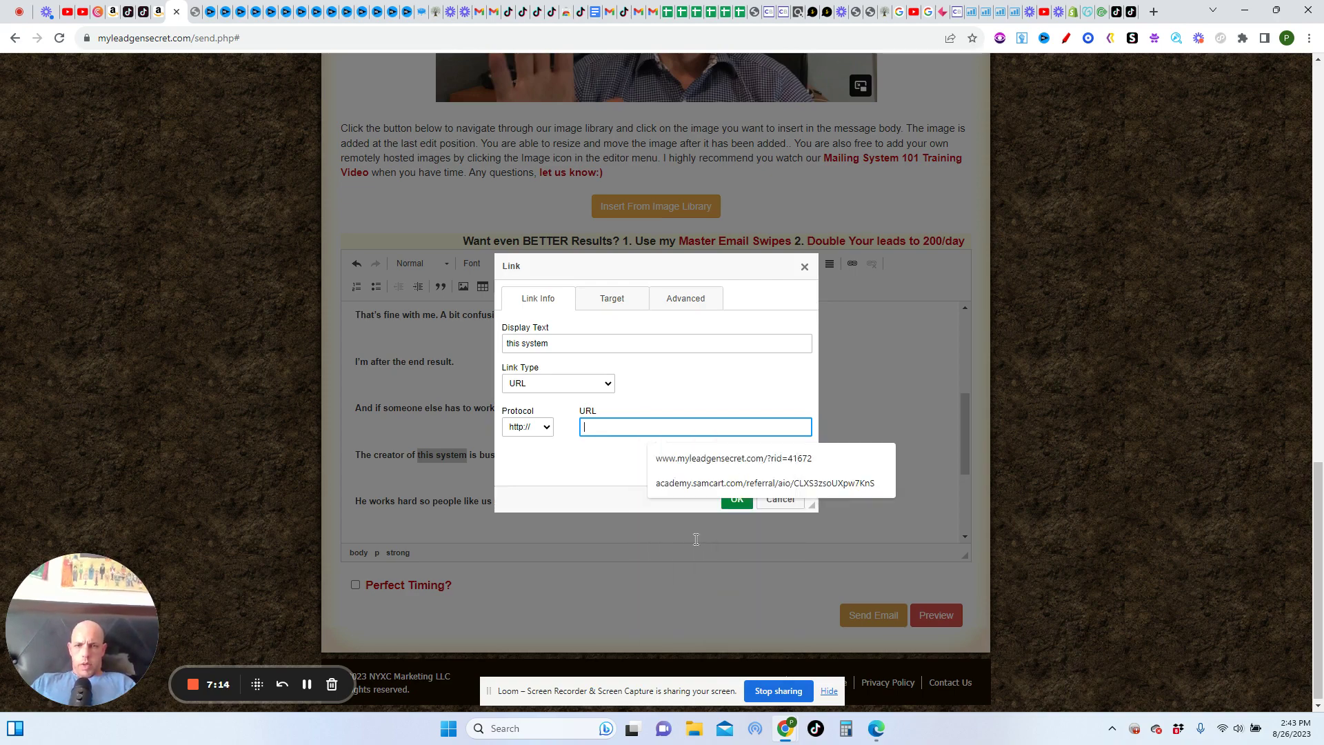
left_click(737, 504)
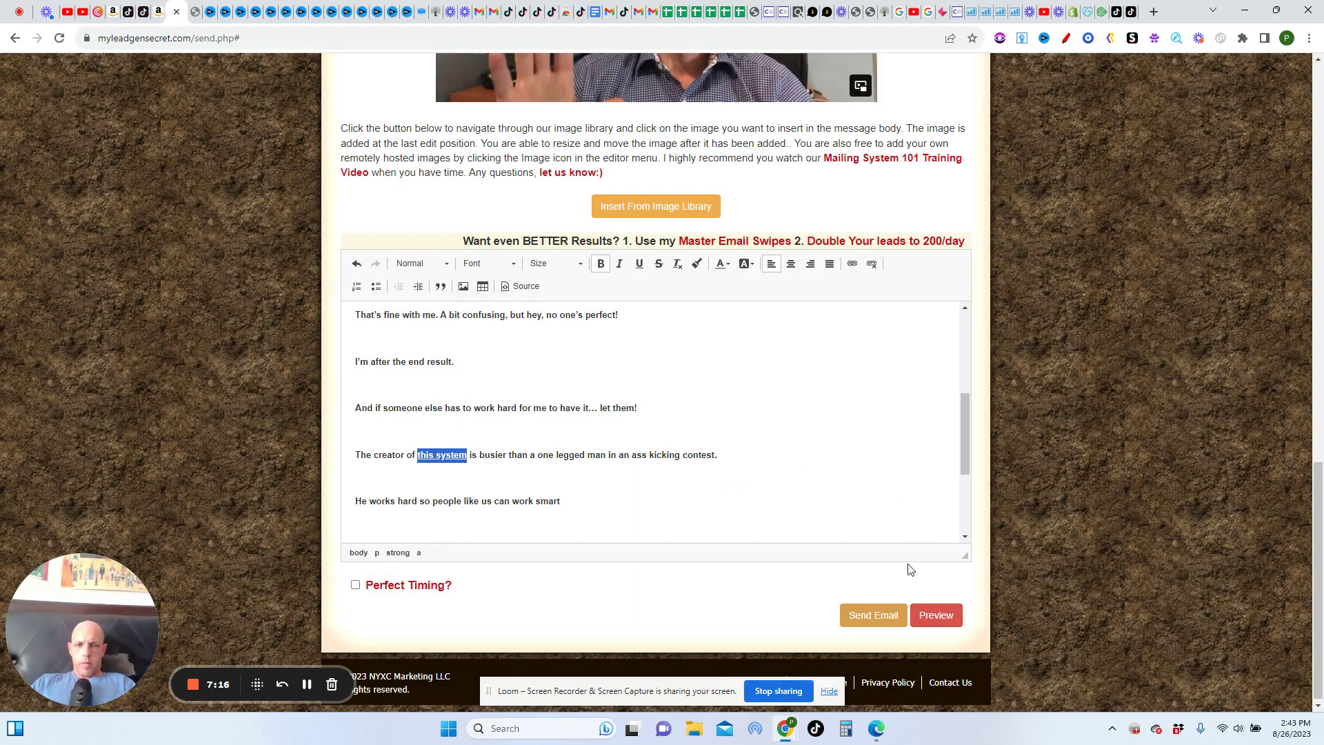
left_click(931, 616)
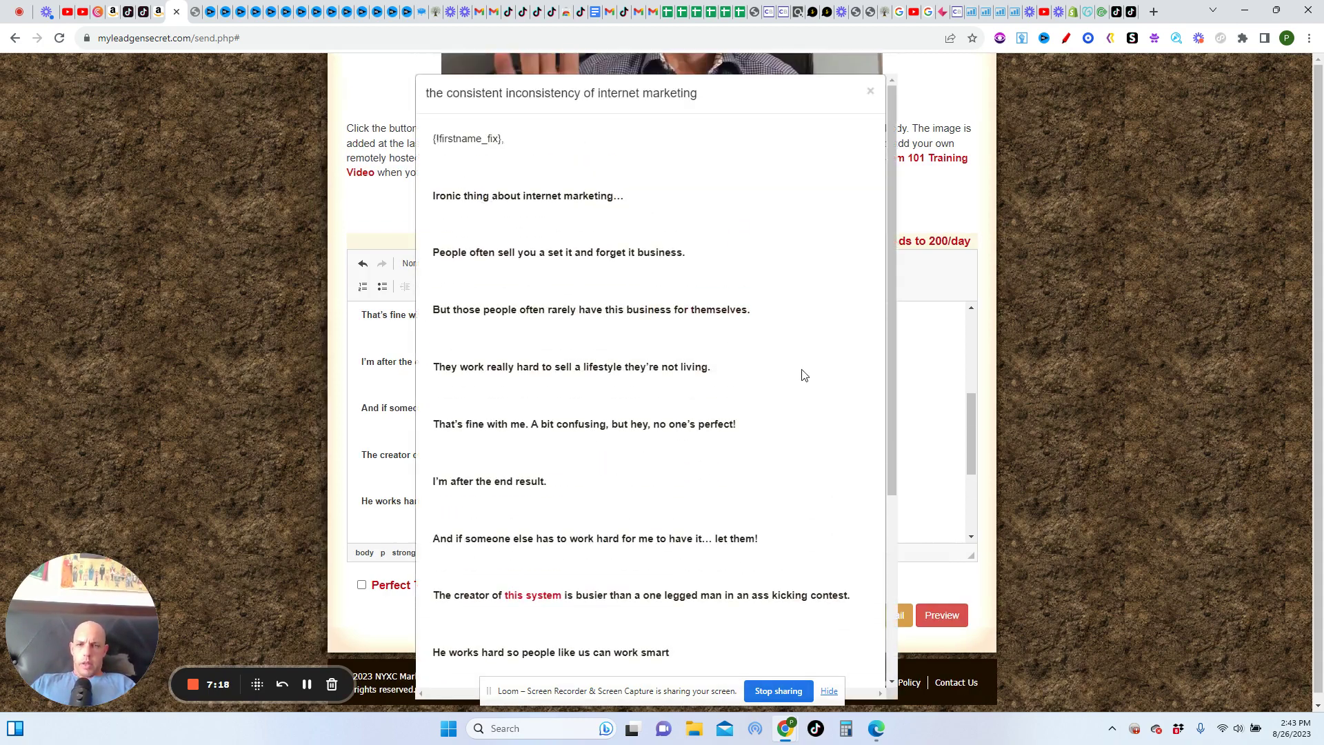
Test the 'this system' link opens the Home Business Academy sales page, then close the preview
left_click_drag(891, 336, 908, 480)
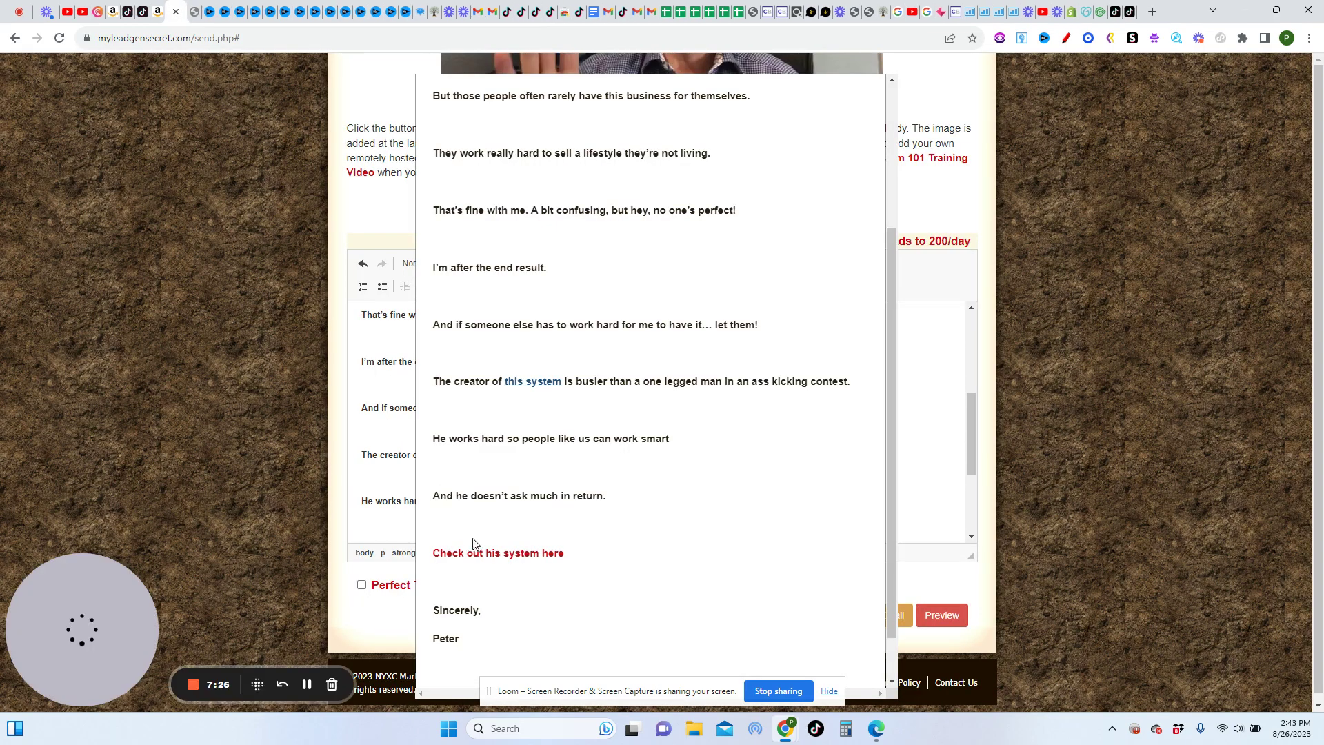
left_click(483, 556)
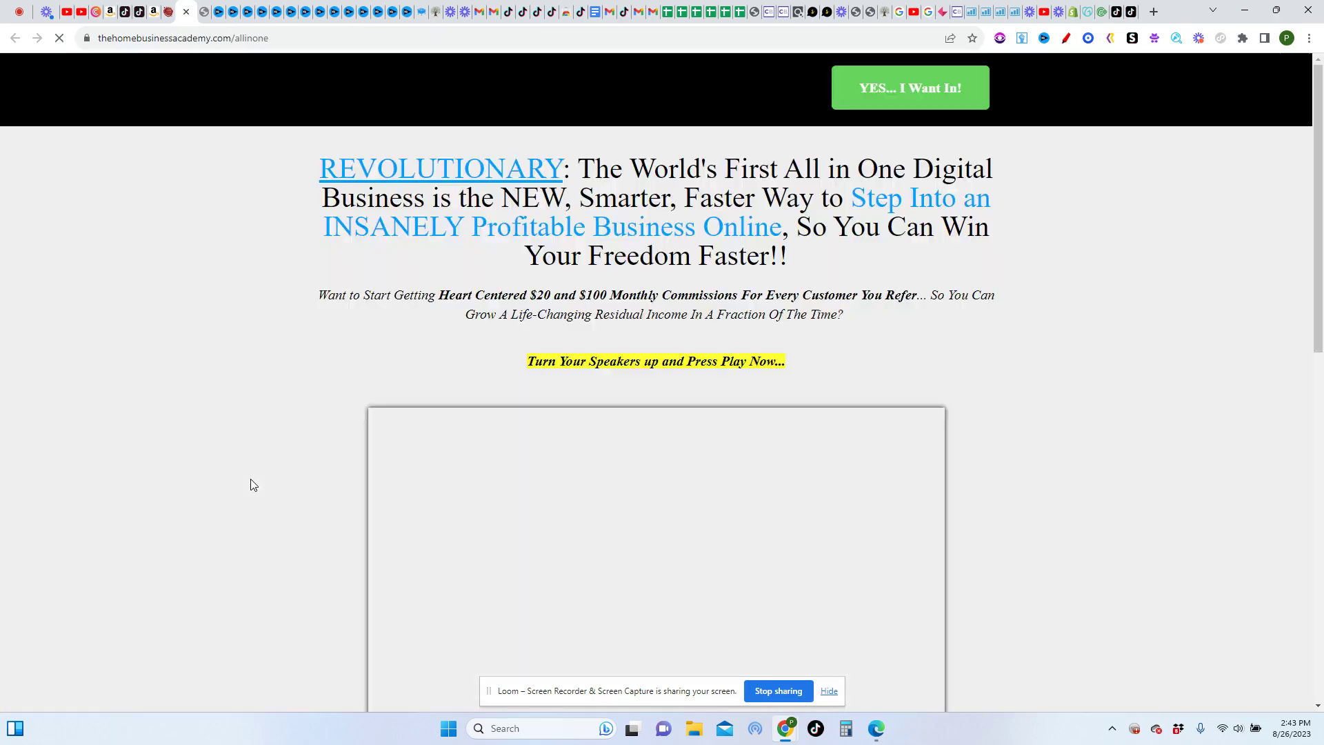
left_click(186, 12)
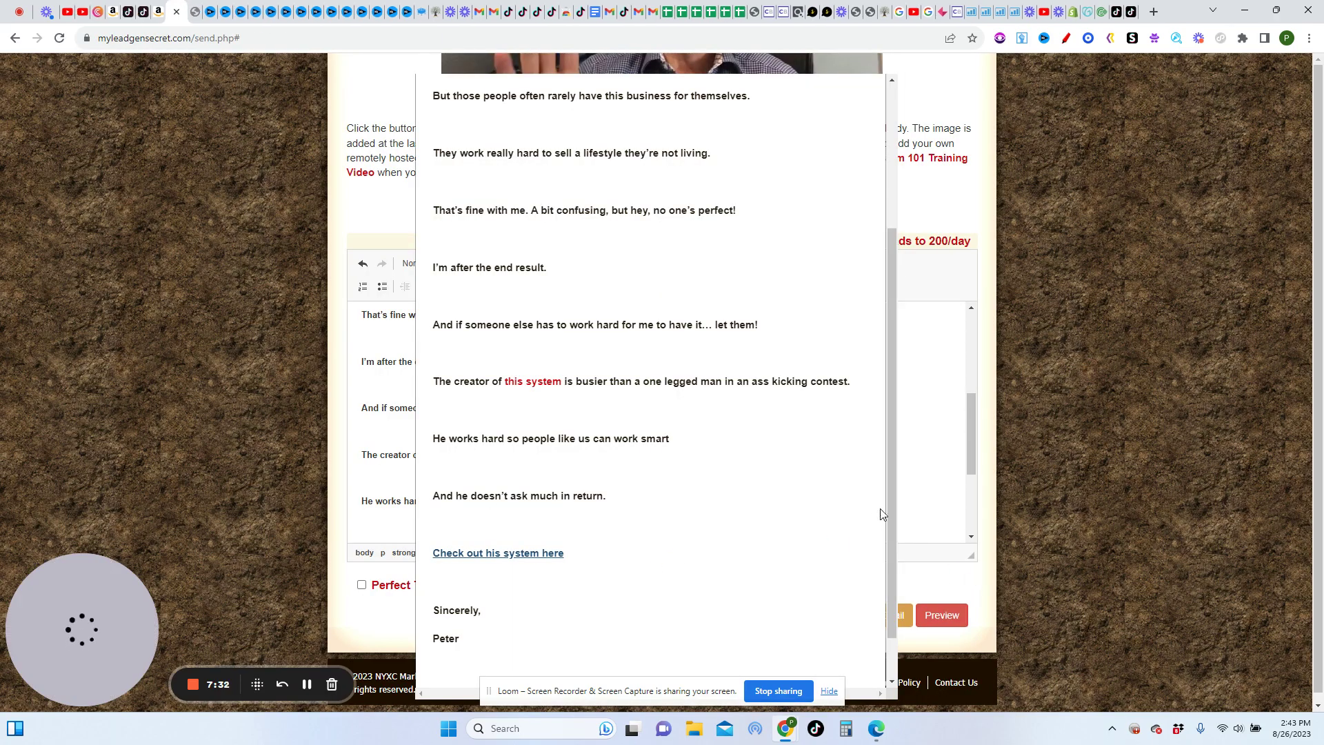
left_click_drag(893, 498, 884, 599)
left_click(854, 664)
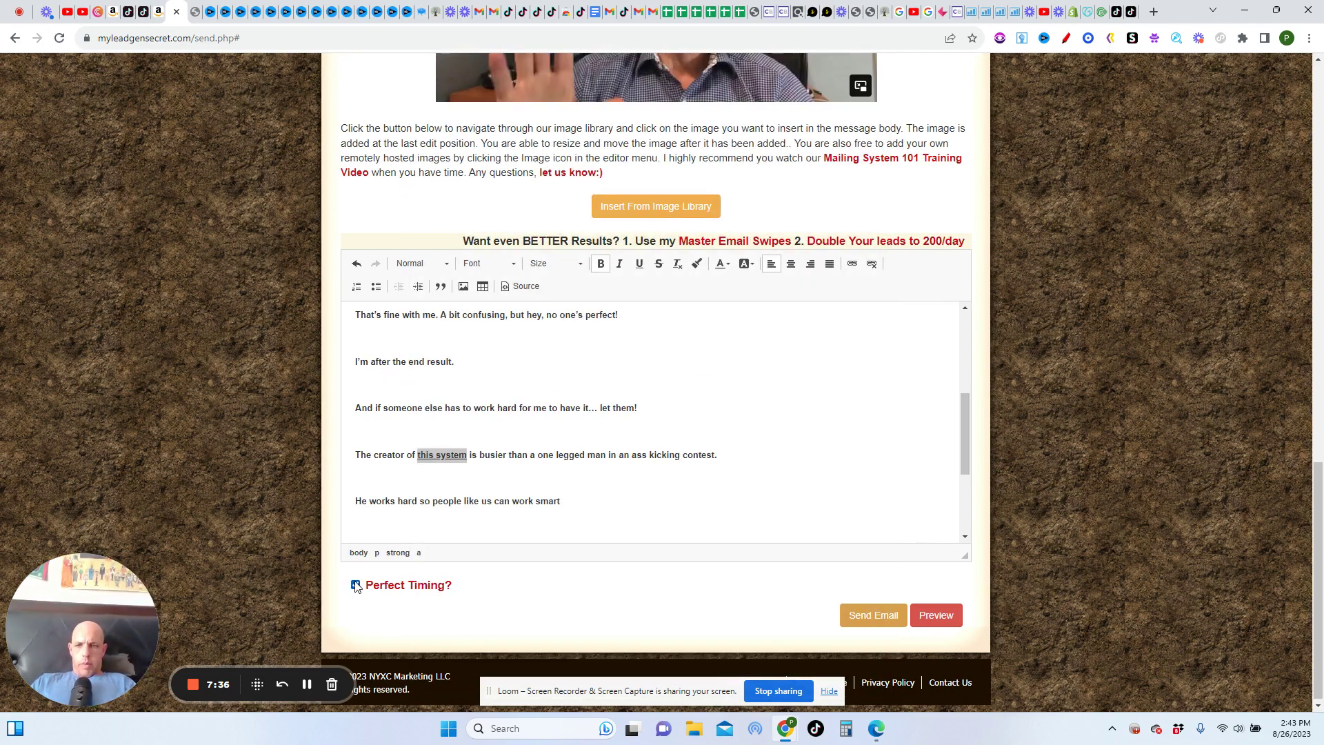
Enable Perfect Timing and send the email, queuing it with a roughly 23-hour wait
left_click_drag(965, 445, 966, 362)
mouse_move(1317, 519)
left_mouse_down()
mouse_move(1319, 173)
mouse_move(1318, 521)
left_mouse_up()
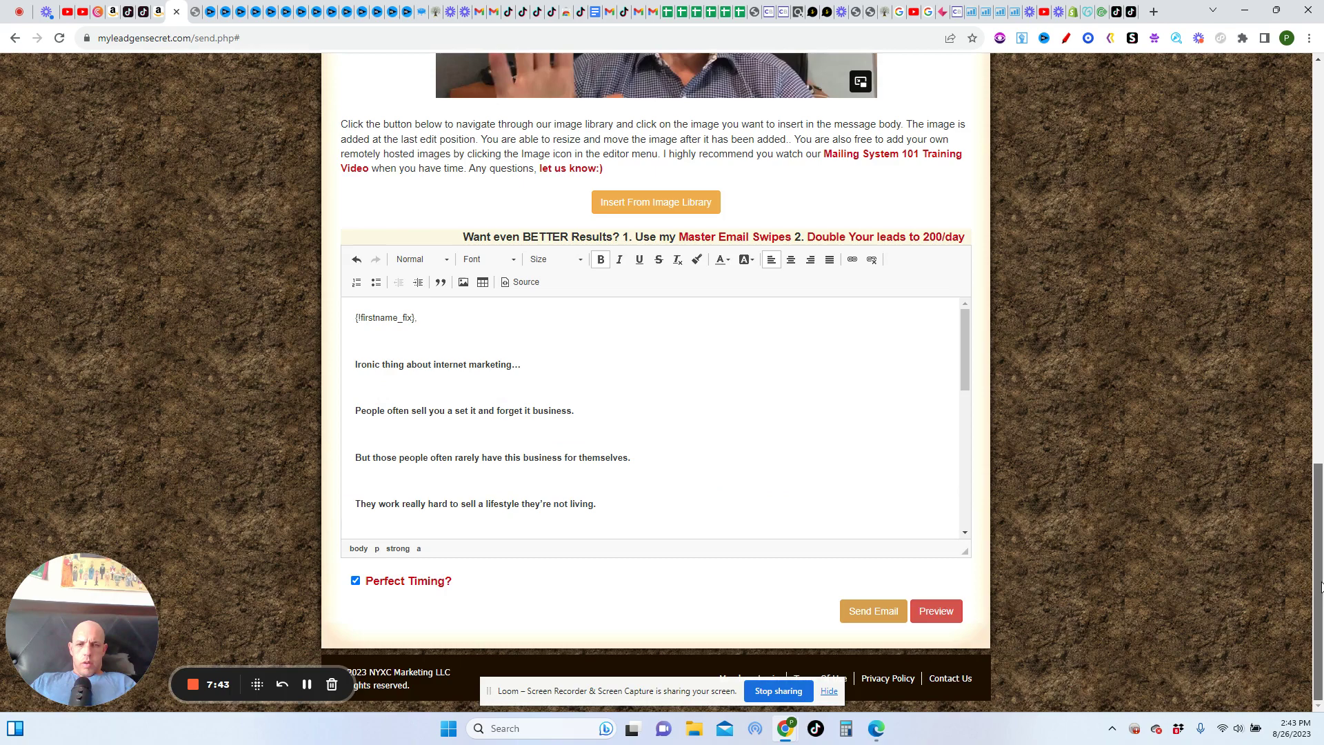
left_click(874, 611)
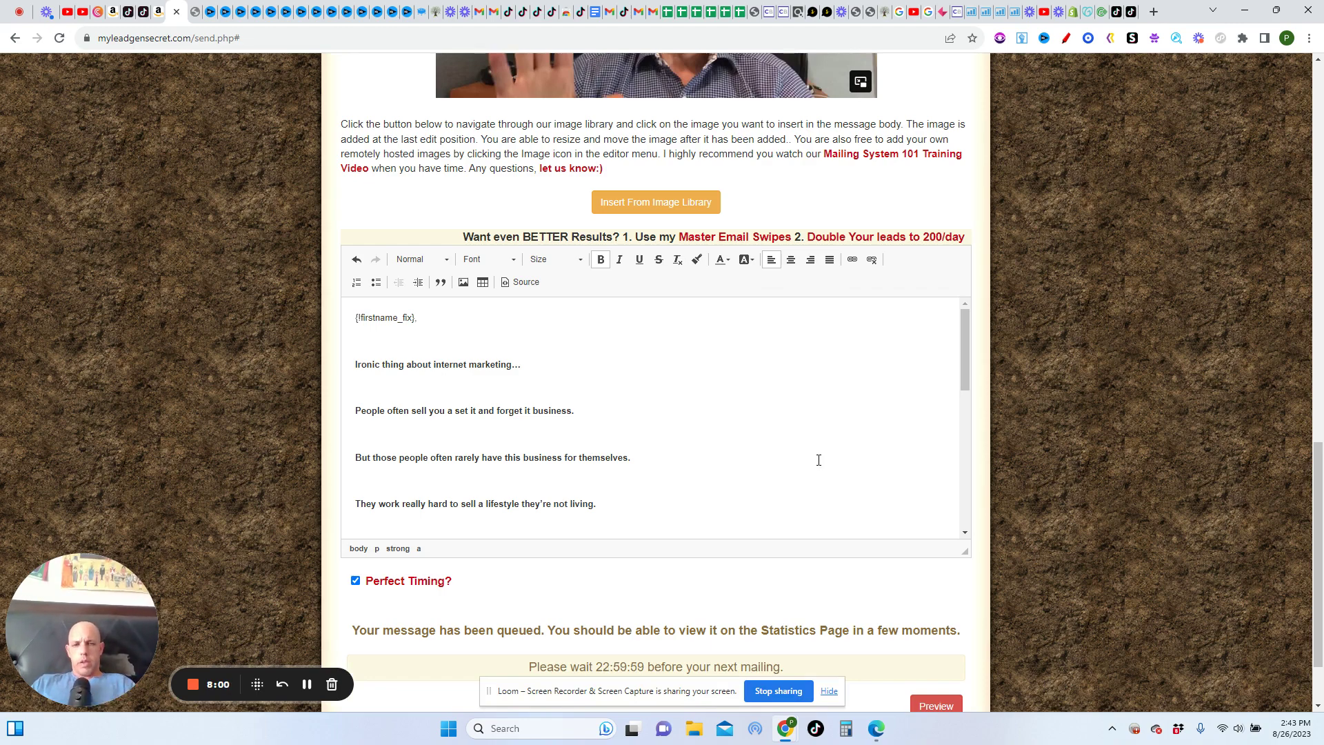
left_click_drag(965, 341, 965, 349)
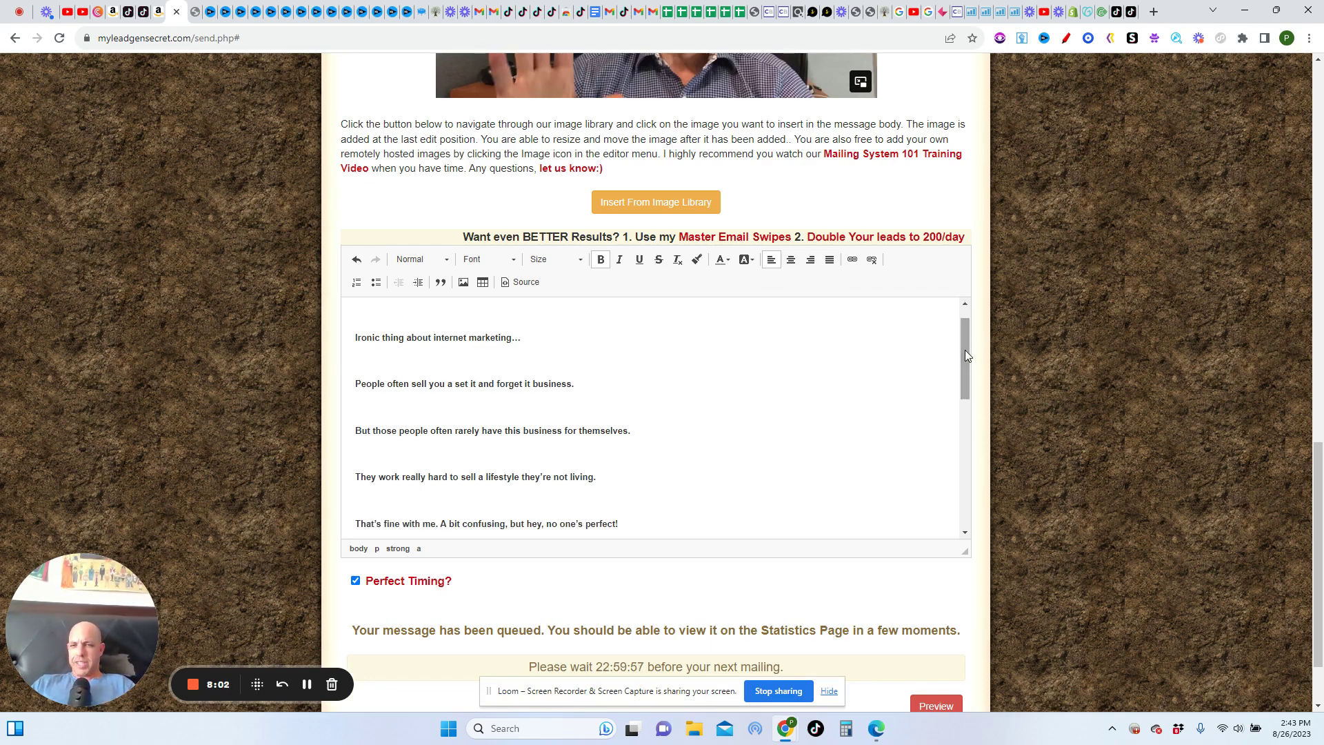